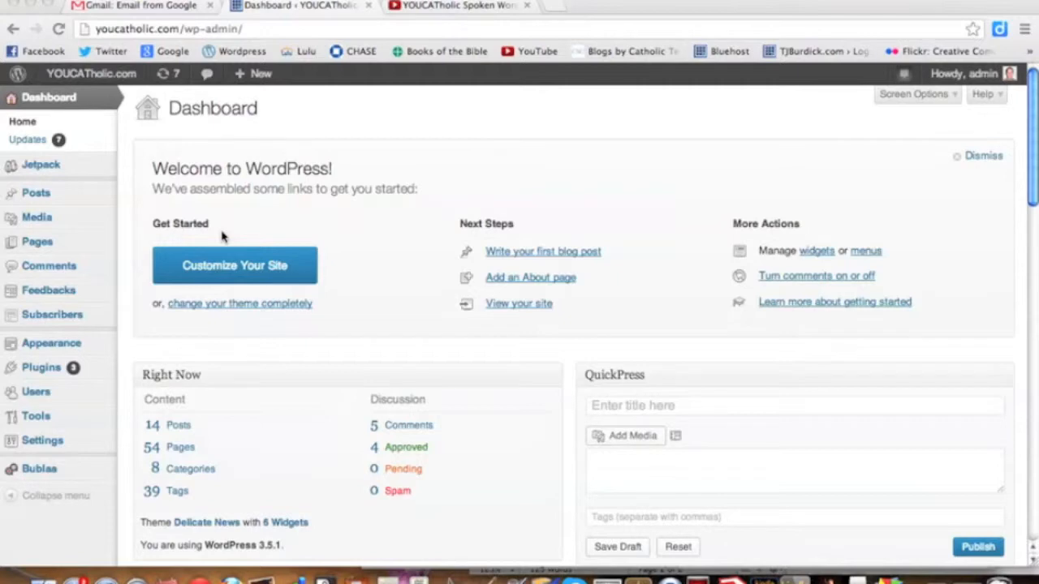
Start a new blog post and copy the full text of the spoken word document open in Pages.
{"action": "left_click", "coordinate": [46, 196]}
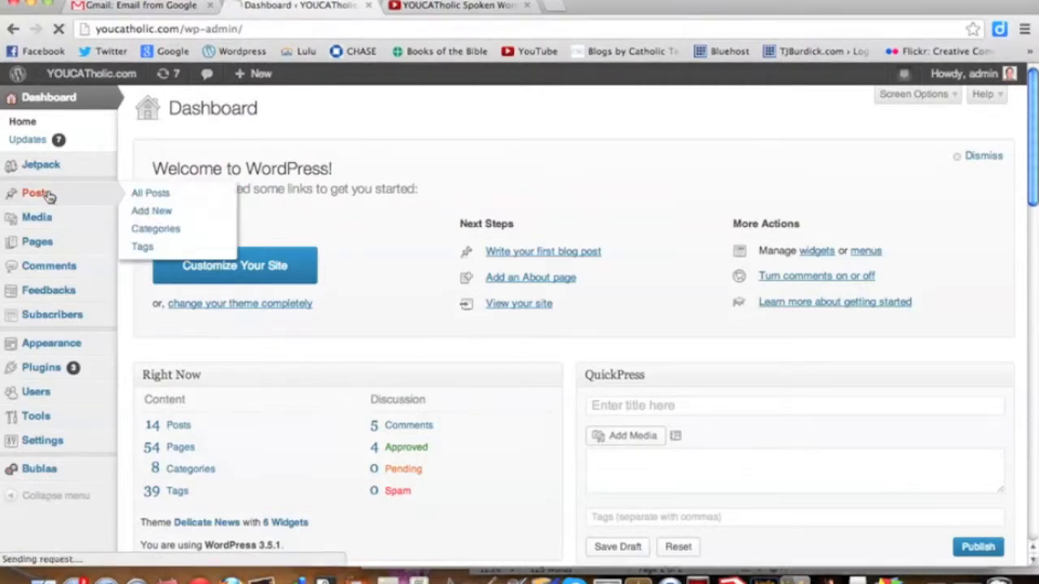
{"action": "left_click", "coordinate": [145, 213]}
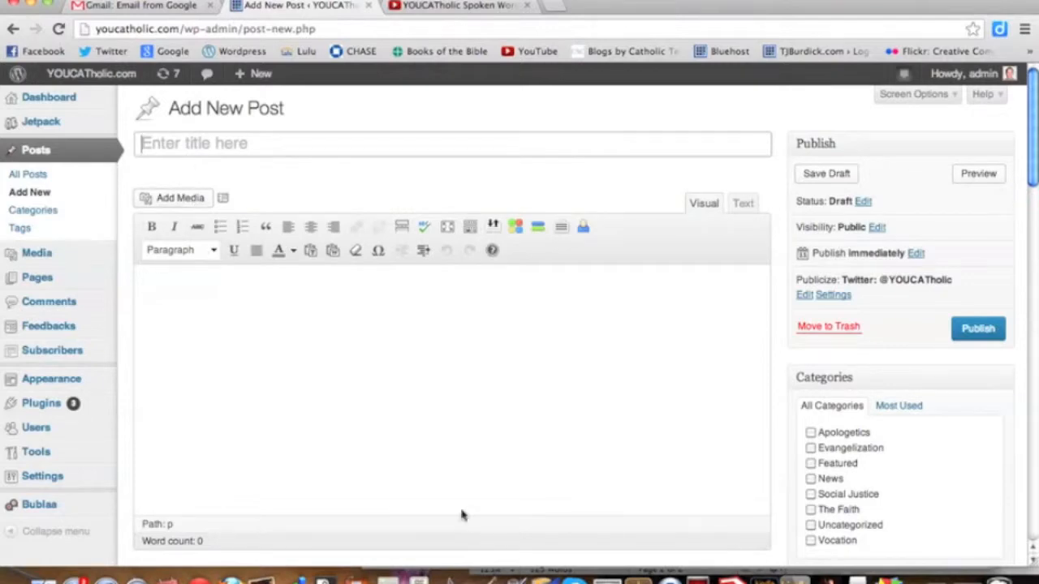
{"action": "left_click", "coordinate": [512, 578]}
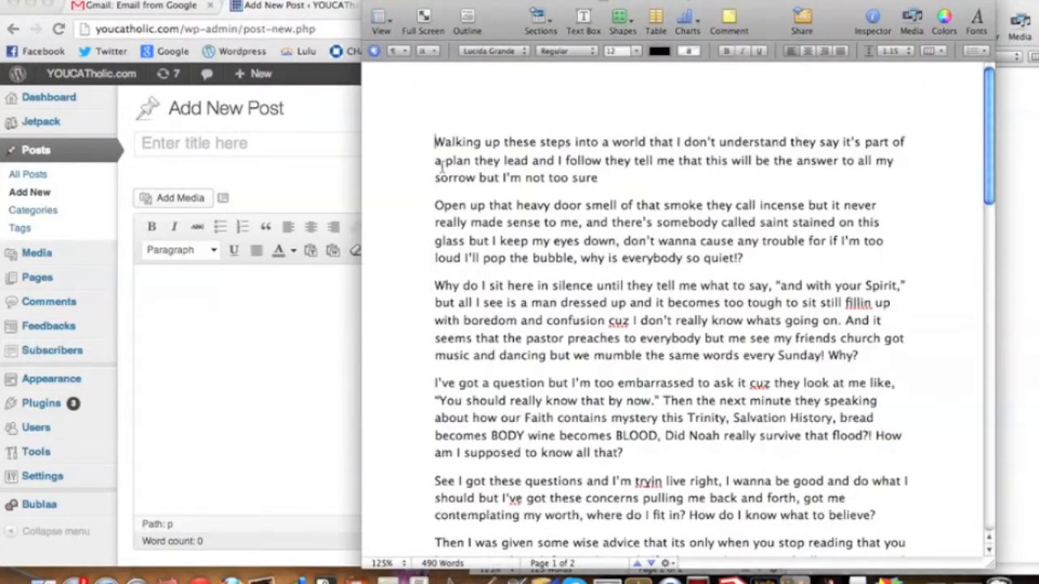
{"action": "left_click_drag", "start_coordinate": [431, 147], "coordinate": [783, 326]}
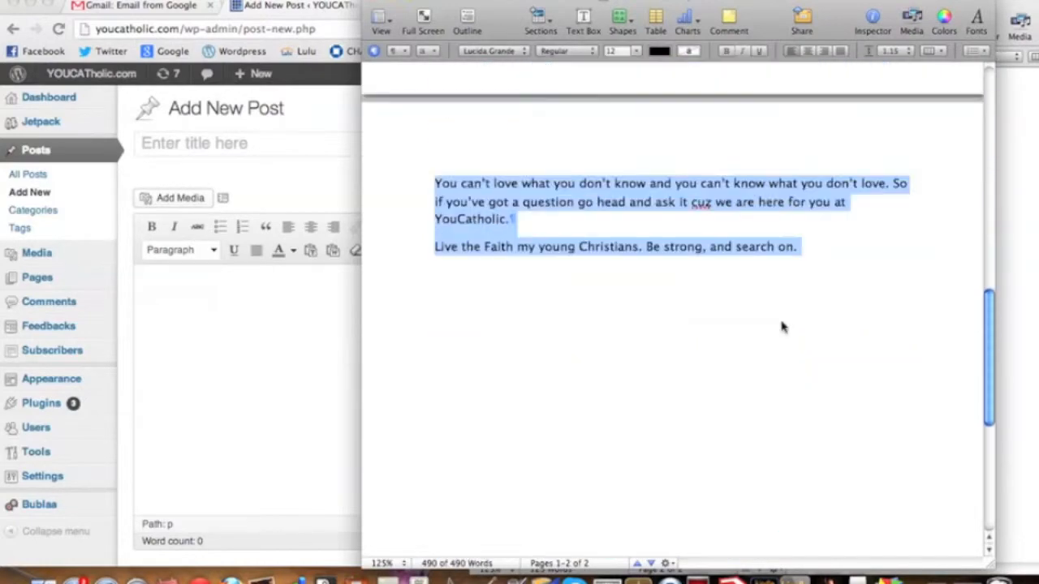
{"action": "scroll", "coordinate": [781, 327], "scroll_direction": "up", "scroll_amount": 10}
{"action": "right_click", "coordinate": [665, 222]}
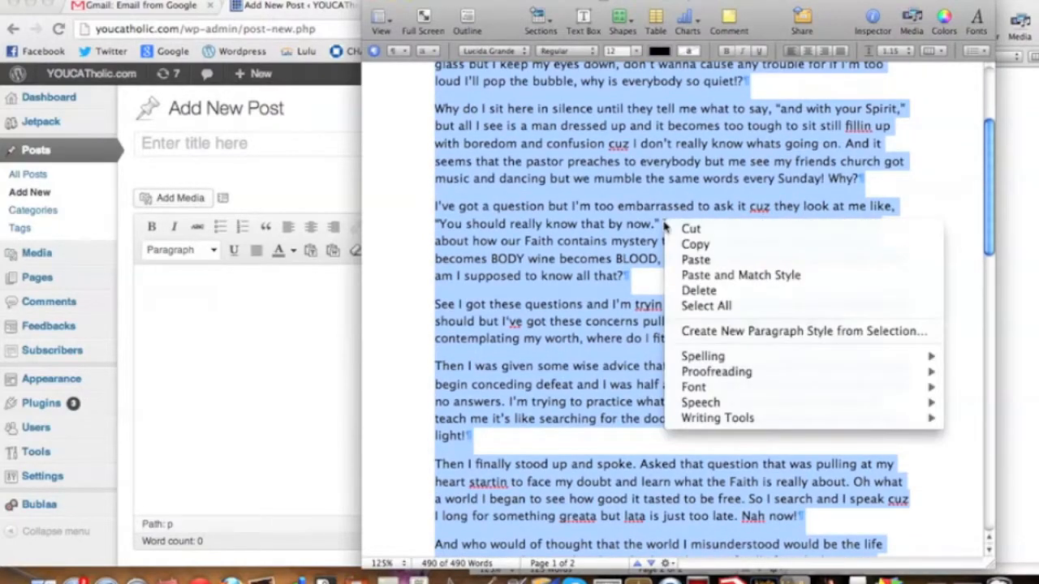
{"action": "left_click", "coordinate": [682, 245]}
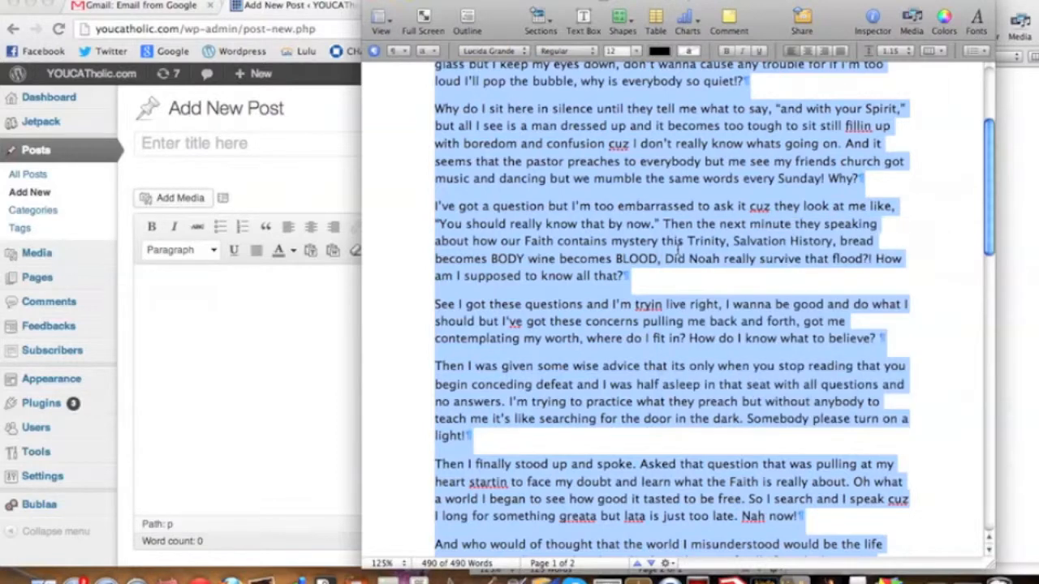
Paste the copied text into the body of the new WordPress post.
{"action": "left_click", "coordinate": [301, 345]}
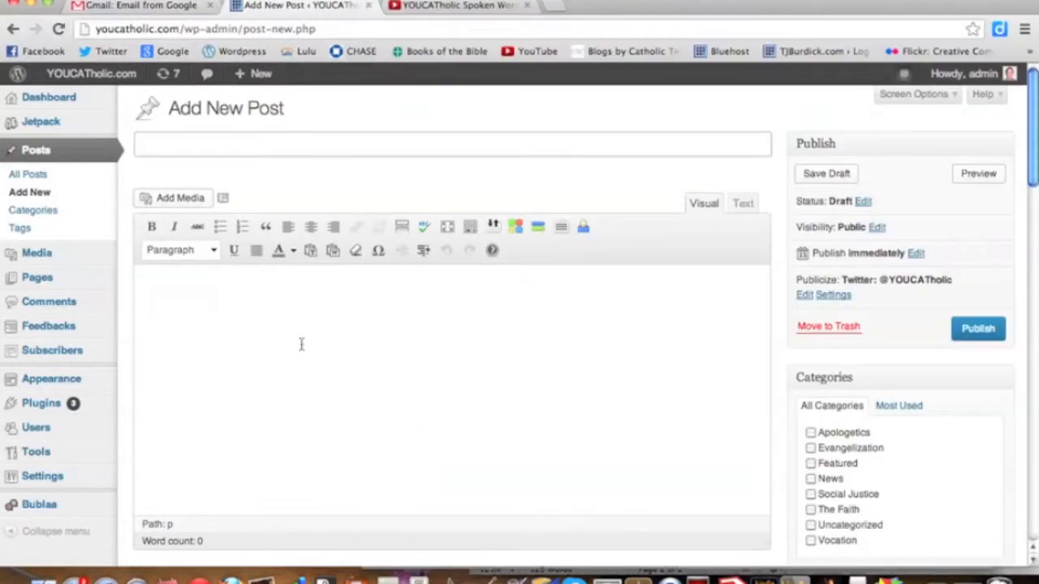
{"action": "left_click", "coordinate": [301, 344]}
{"action": "right_click", "coordinate": [301, 344]}
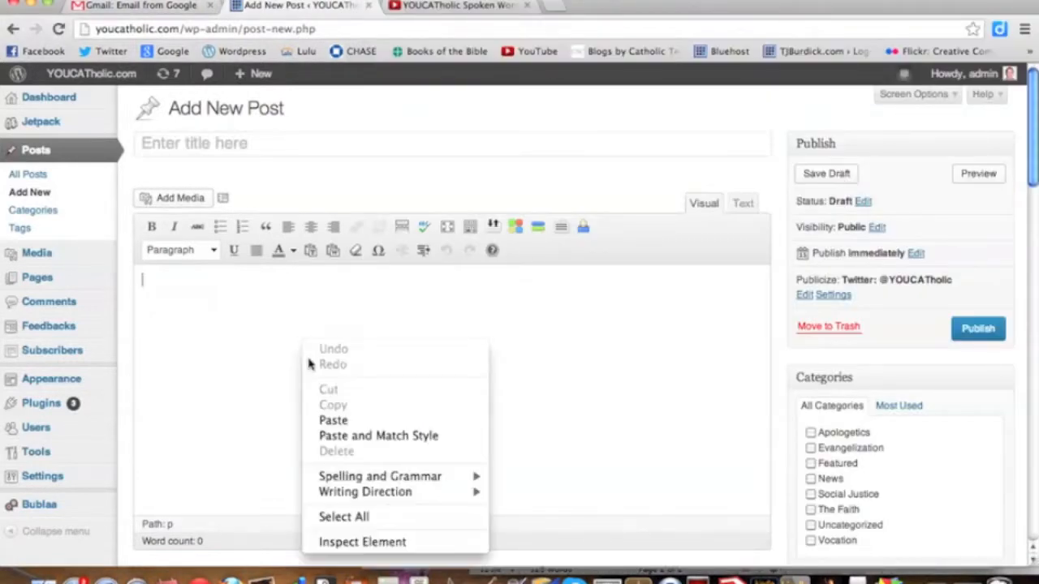
{"action": "left_click", "coordinate": [331, 419]}
{"action": "scroll", "coordinate": [331, 418], "scroll_direction": "up", "scroll_amount": 10}
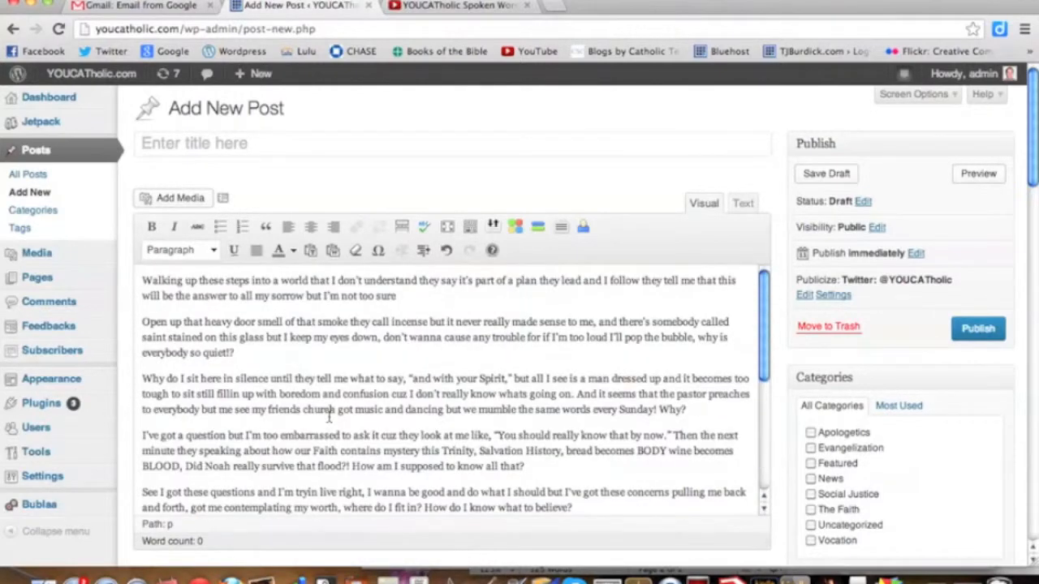
Title the post "Y? Spoken Word [Video]".
{"action": "left_click", "coordinate": [233, 153]}
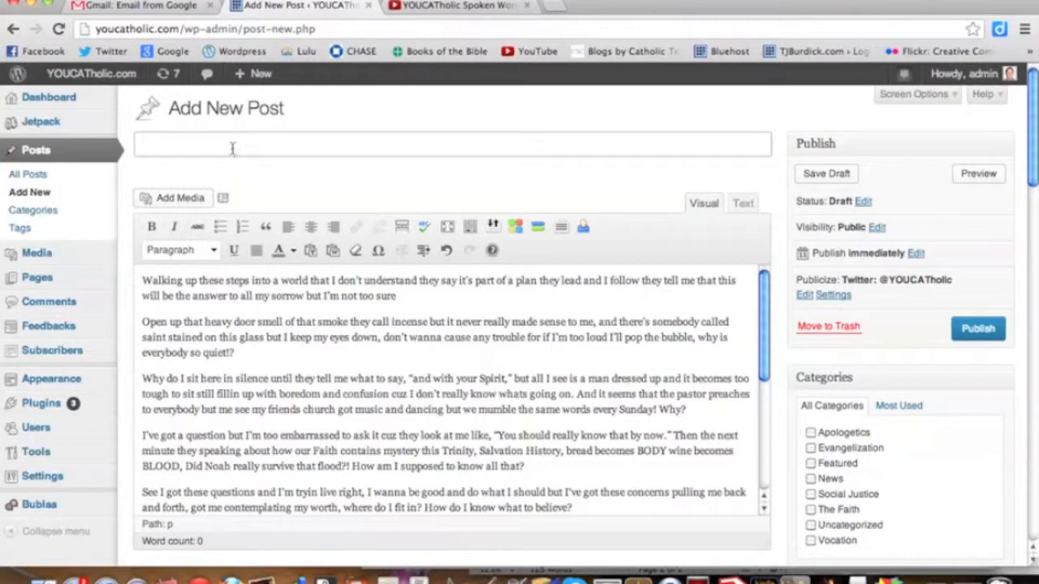
{"action": "type", "text": "Y? Spoken Word"}
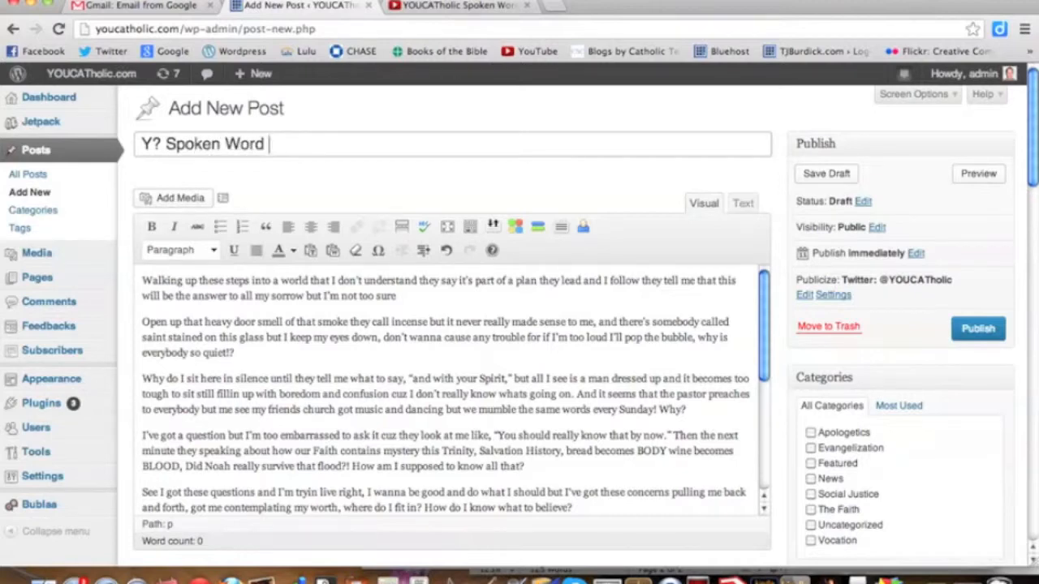
{"action": "type", "text": " [Video"}
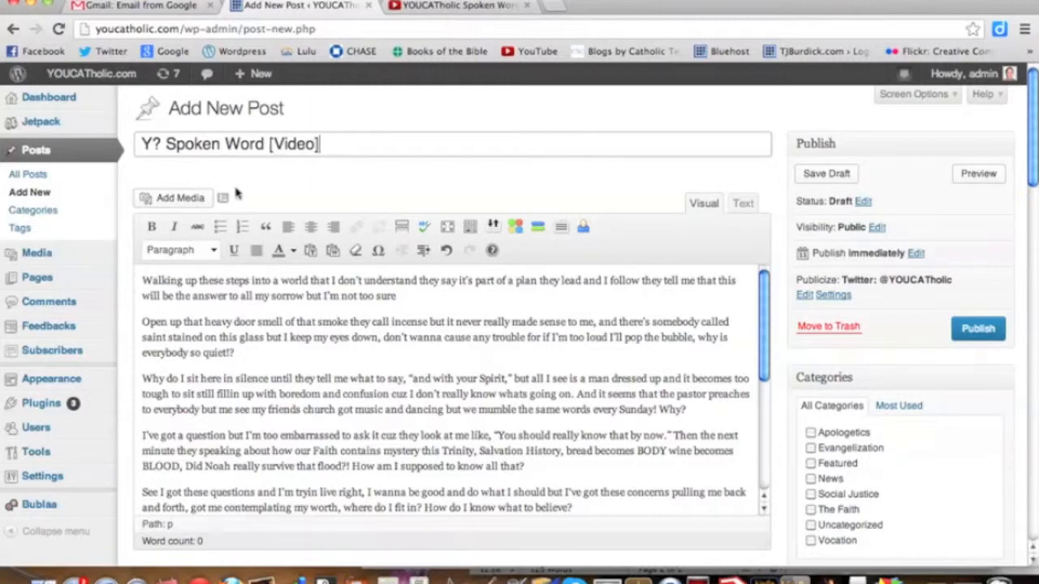
Upload the image ilong.png from Documents > YOUCATholic > Blog > Pics as media for the post.
{"action": "left_click", "coordinate": [166, 204]}
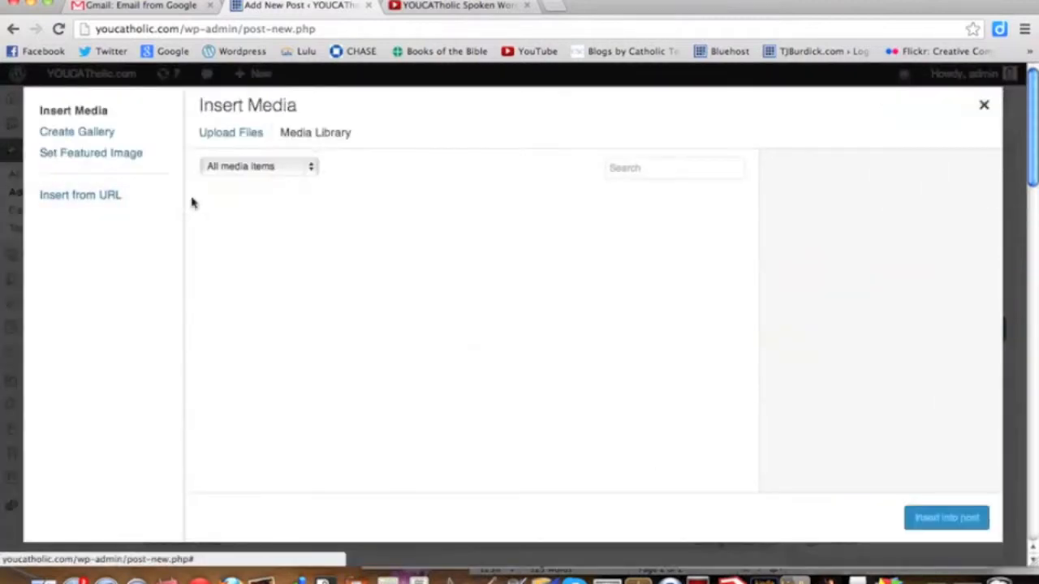
{"action": "left_click", "coordinate": [236, 138]}
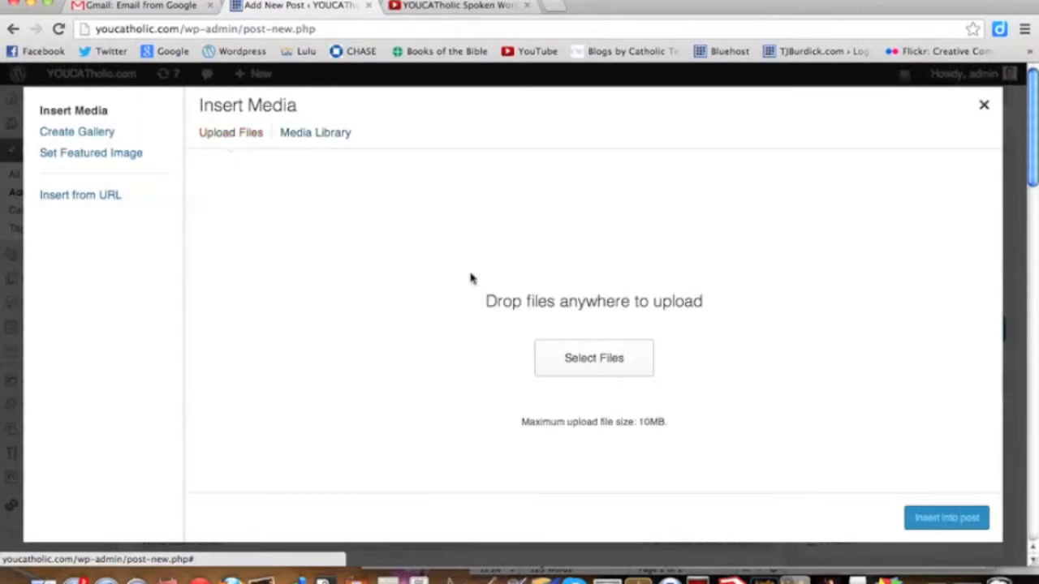
{"action": "left_click", "coordinate": [593, 361]}
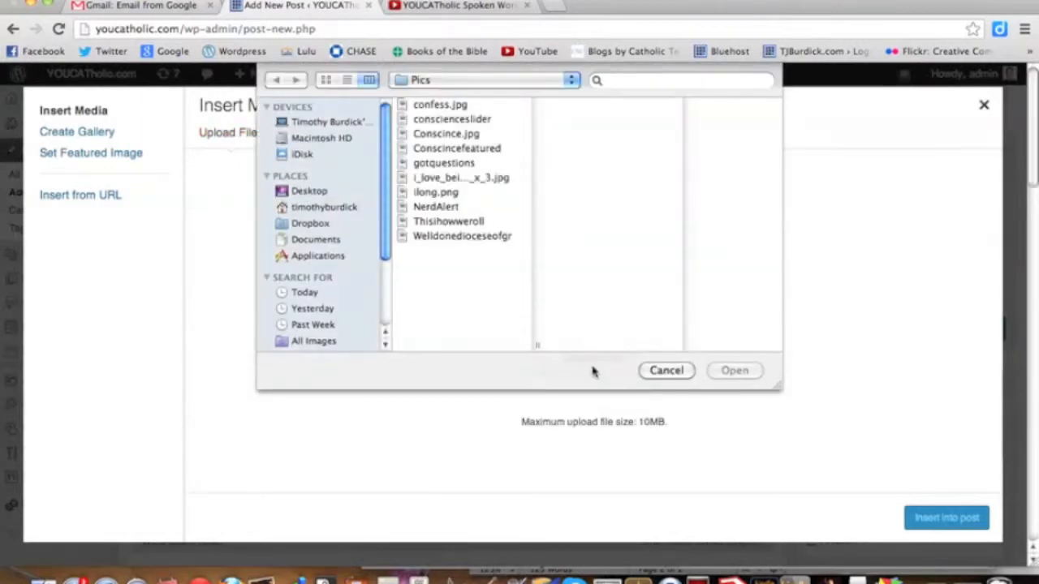
{"action": "left_click", "coordinate": [316, 239]}
{"action": "scroll", "coordinate": [481, 288], "scroll_direction": "down", "scroll_amount": 1}
{"action": "scroll", "coordinate": [483, 292], "scroll_direction": "down", "scroll_amount": 6}
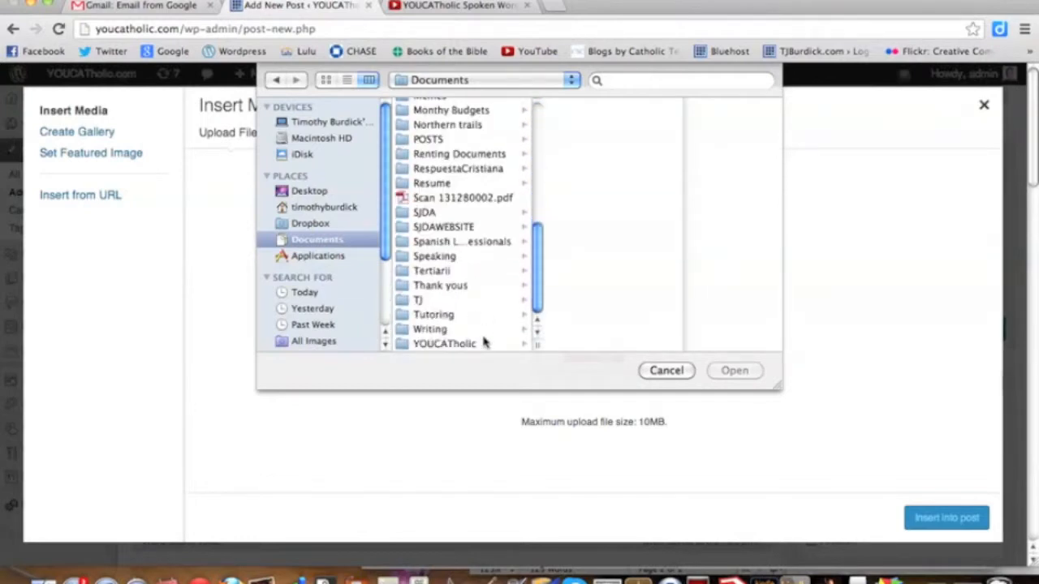
{"action": "left_click", "coordinate": [482, 344]}
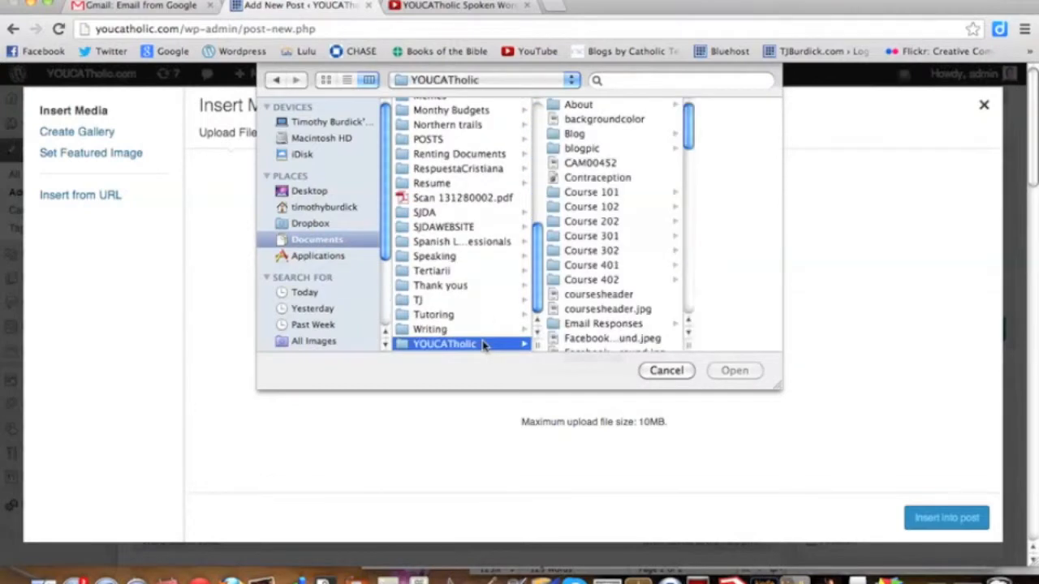
{"action": "left_click", "coordinate": [609, 135]}
{"action": "left_click", "coordinate": [659, 150]}
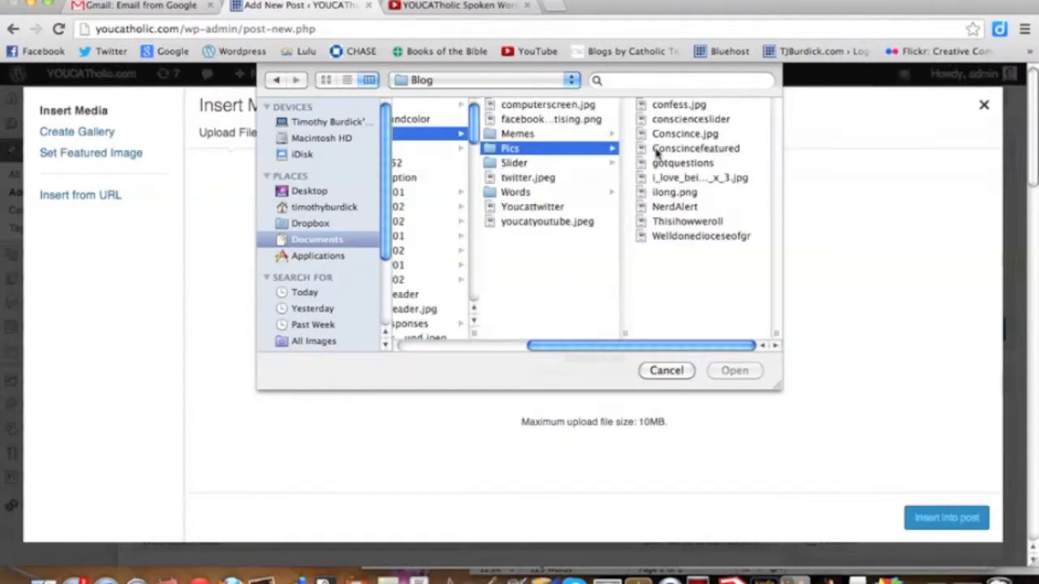
{"action": "left_click", "coordinate": [662, 195]}
{"action": "left_click", "coordinate": [729, 373]}
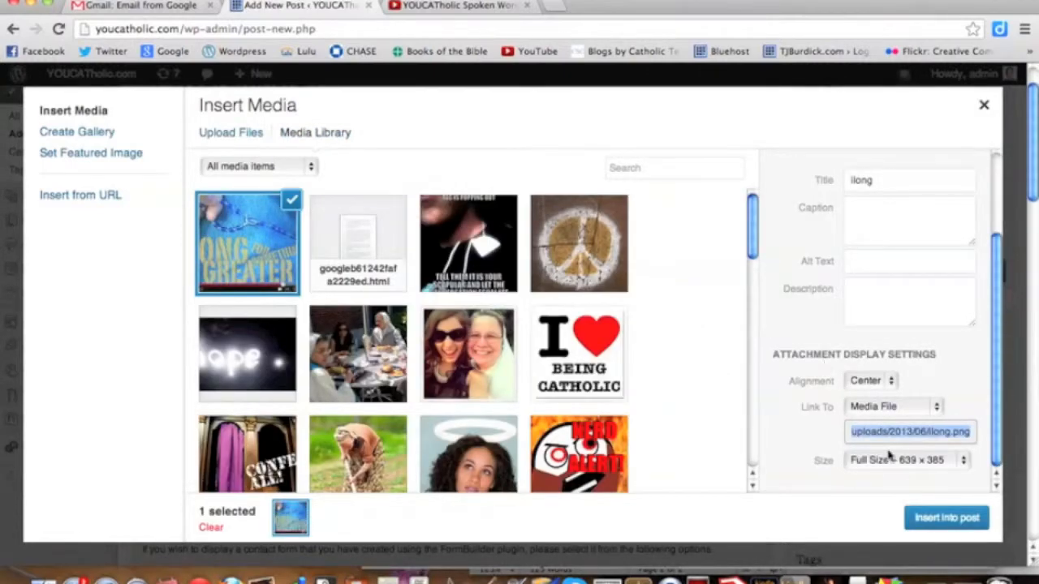
Insert the uploaded image into the post at Medium size (300 × 180) with left alignment.
{"action": "left_click", "coordinate": [895, 462]}
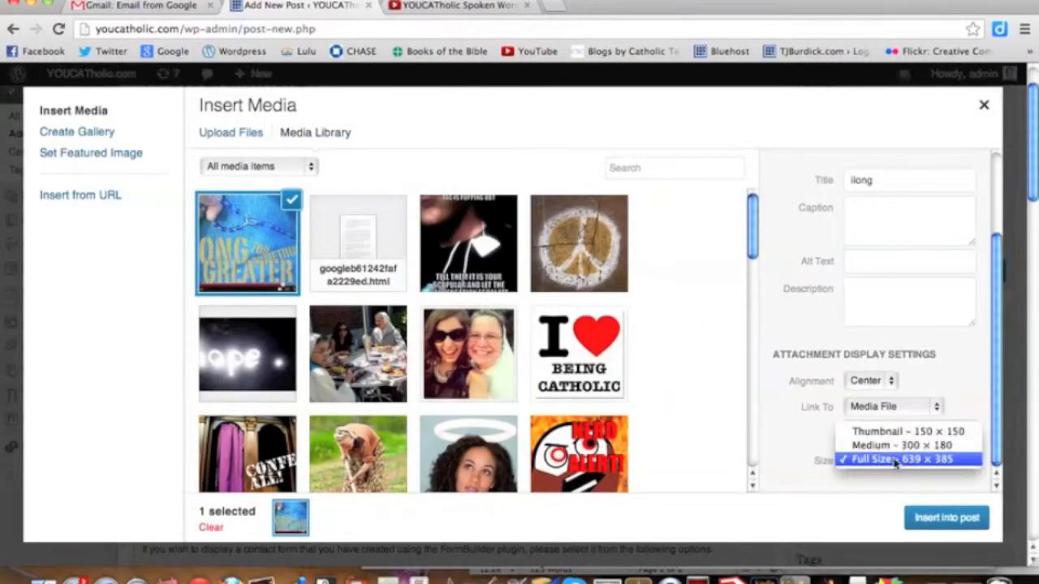
{"action": "left_click", "coordinate": [899, 445]}
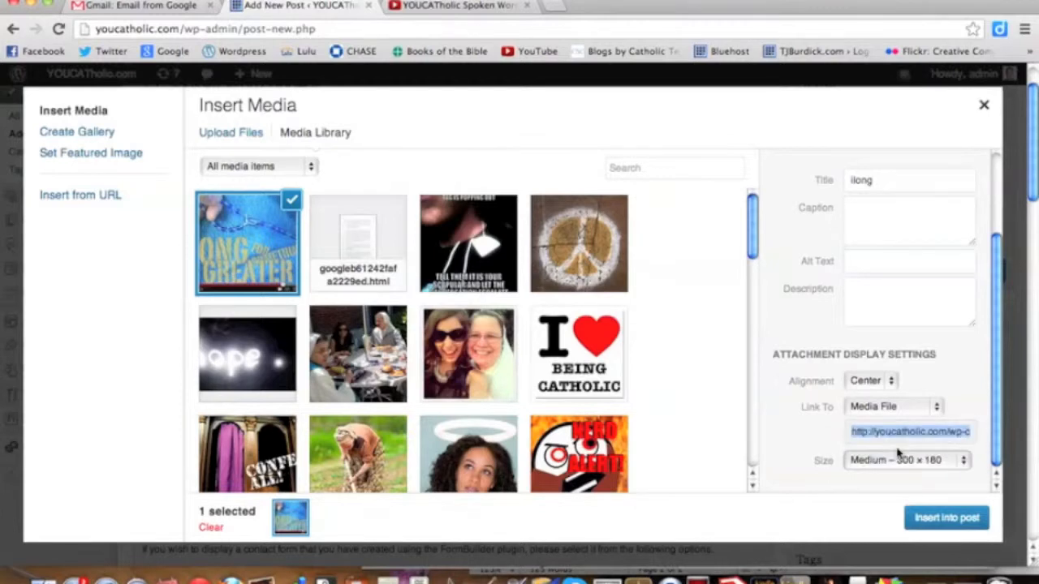
{"action": "left_click", "coordinate": [872, 381]}
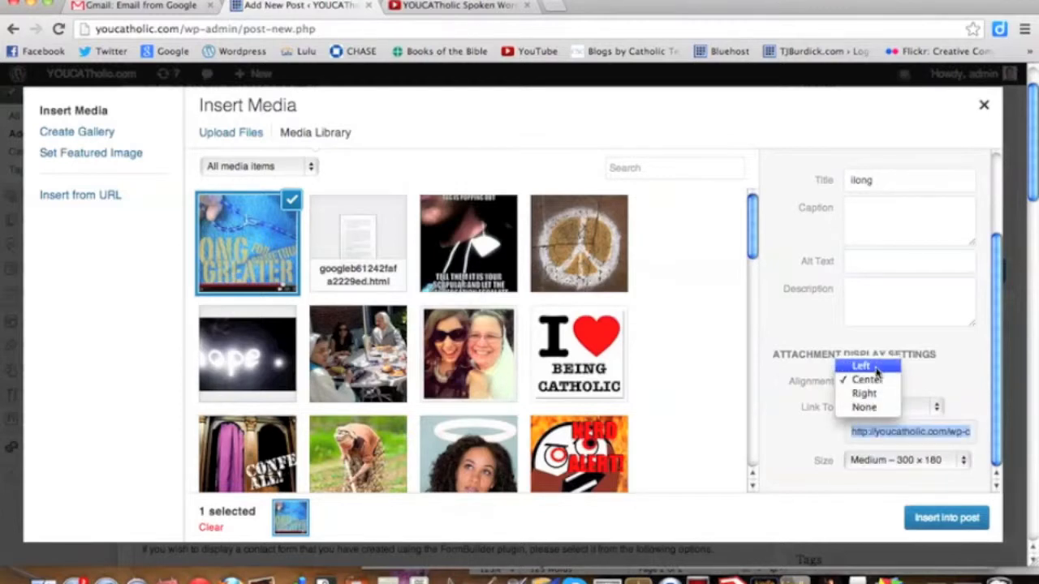
{"action": "left_click", "coordinate": [861, 366]}
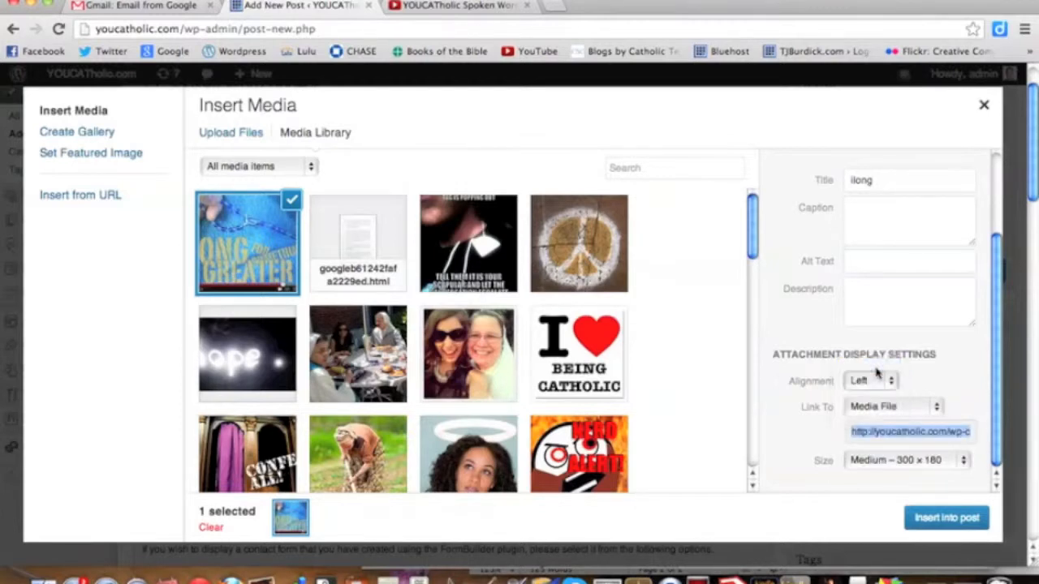
{"action": "left_click", "coordinate": [933, 517]}
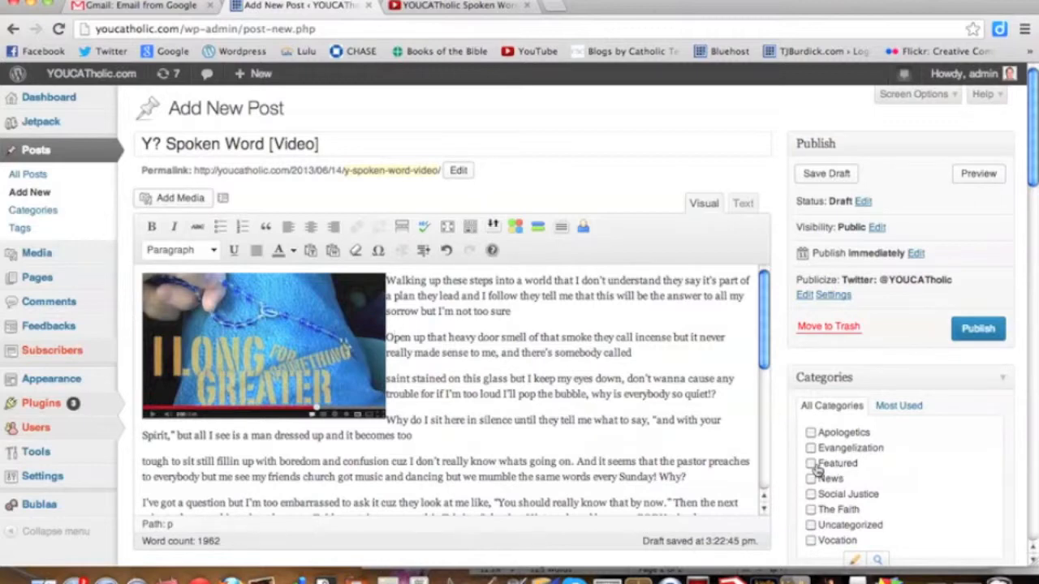
Assign the Featured and Evangelization categories and add two tags: "Spoken Word" and the performer's full name.
{"action": "left_click", "coordinate": [811, 464]}
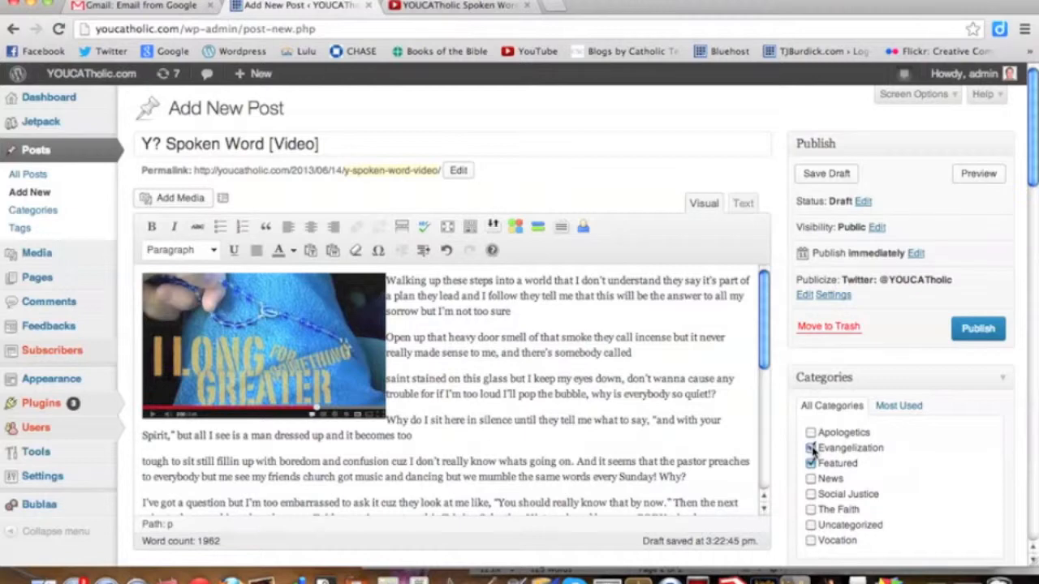
{"action": "scroll", "coordinate": [812, 451], "scroll_direction": "down", "scroll_amount": 6}
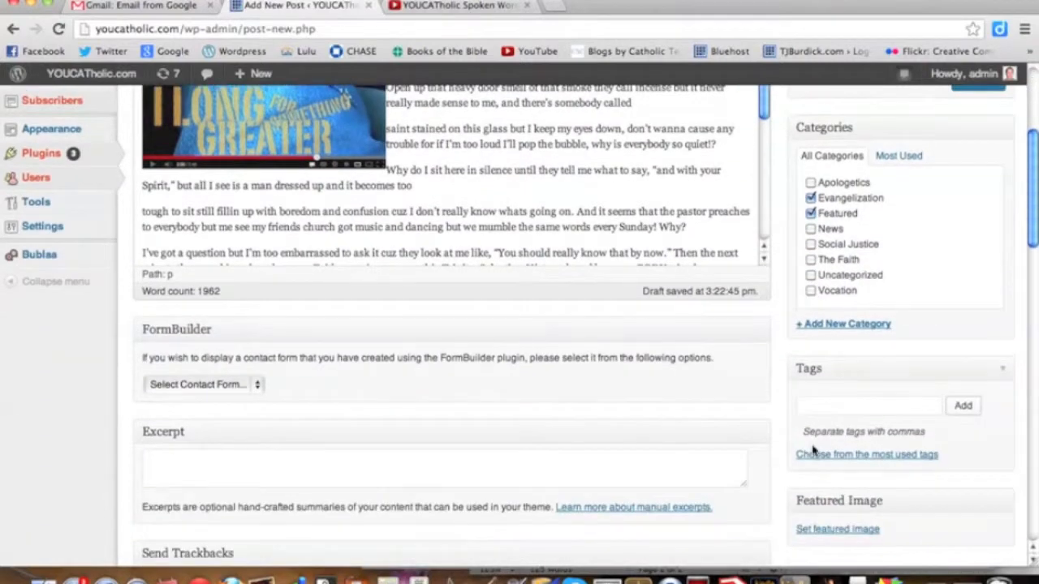
{"action": "left_click", "coordinate": [822, 405]}
{"action": "type", "text": "Spoken Word, Brother"}
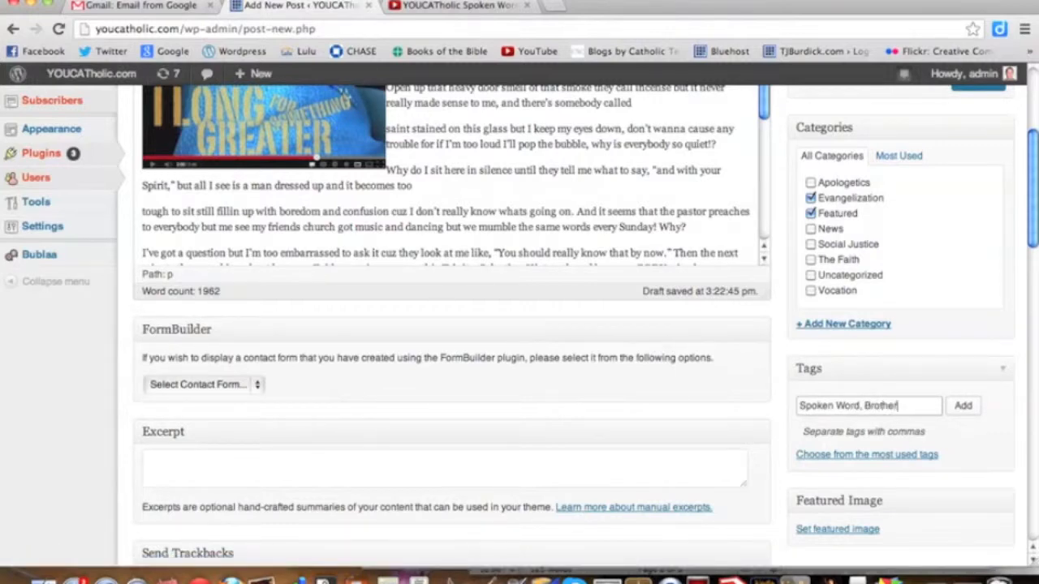
{"action": "type", "text": "DeMaio"}
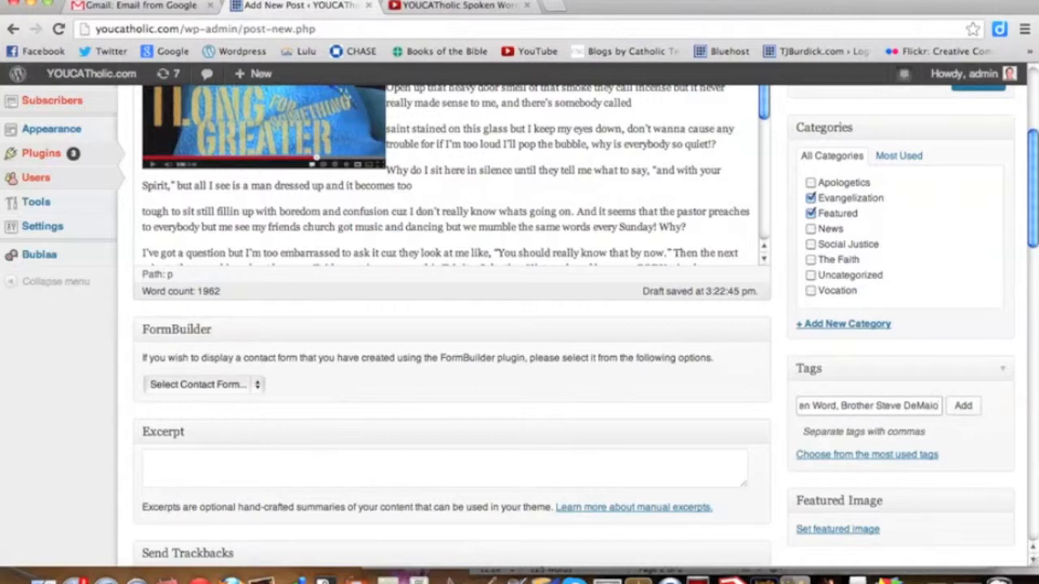
{"action": "left_click", "coordinate": [963, 407]}
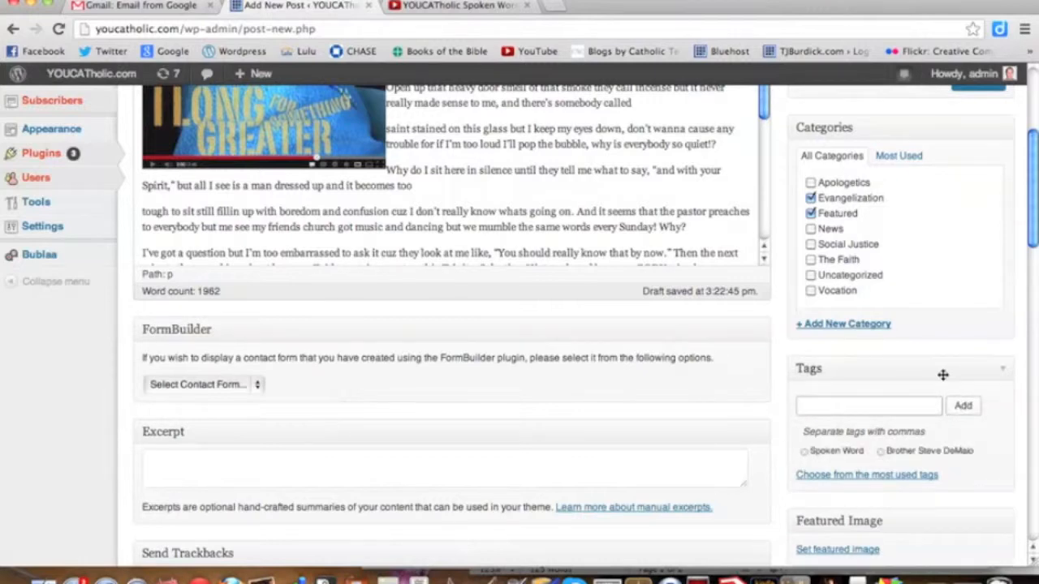
Set the ilong image from the media library as the post's featured image.
{"action": "scroll", "coordinate": [942, 374], "scroll_direction": "down", "scroll_amount": 5}
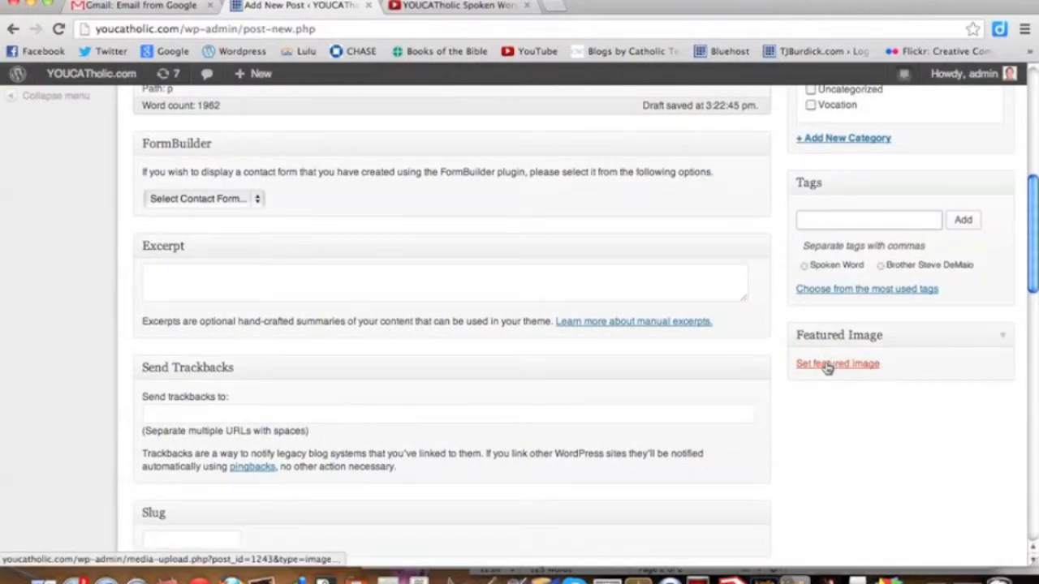
{"action": "left_click", "coordinate": [827, 367]}
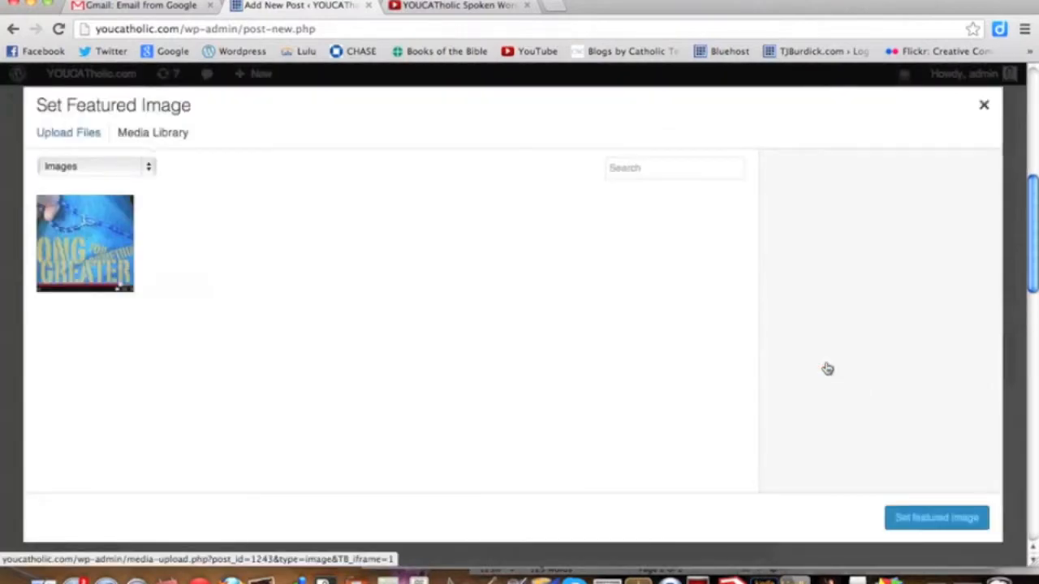
{"action": "left_click", "coordinate": [103, 229]}
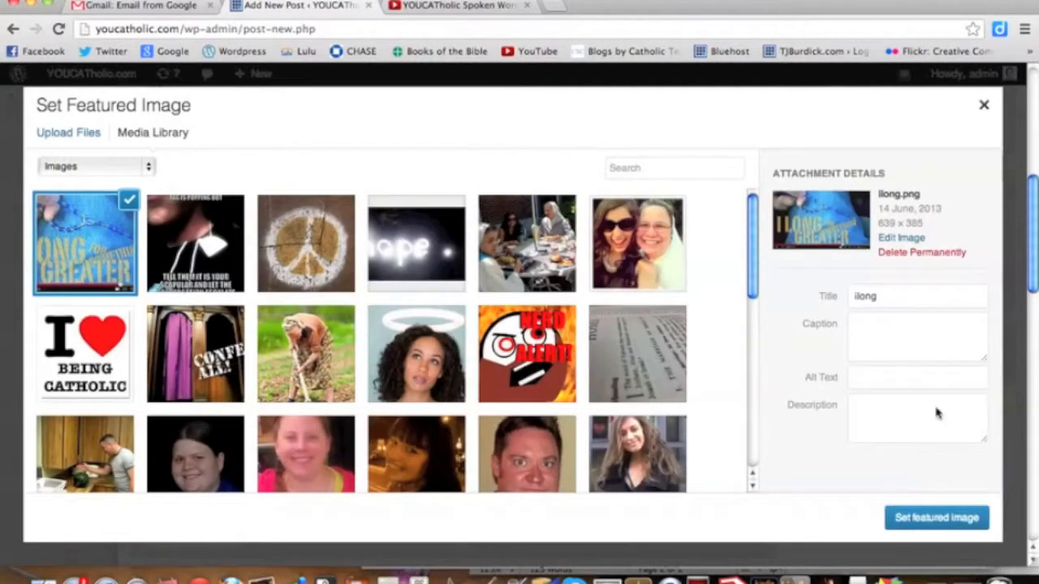
{"action": "left_click", "coordinate": [937, 519]}
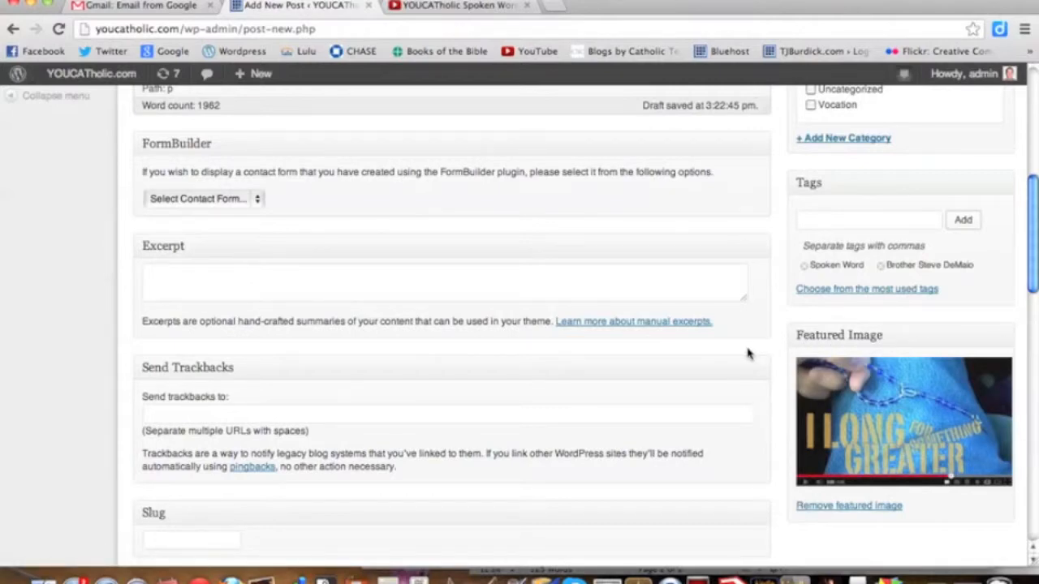
Review the post's discussion, author, sharing, biography box and social auto-posting options, plus its featured image, tags and categories.
{"action": "scroll", "coordinate": [748, 353], "scroll_direction": "down", "scroll_amount": 9}
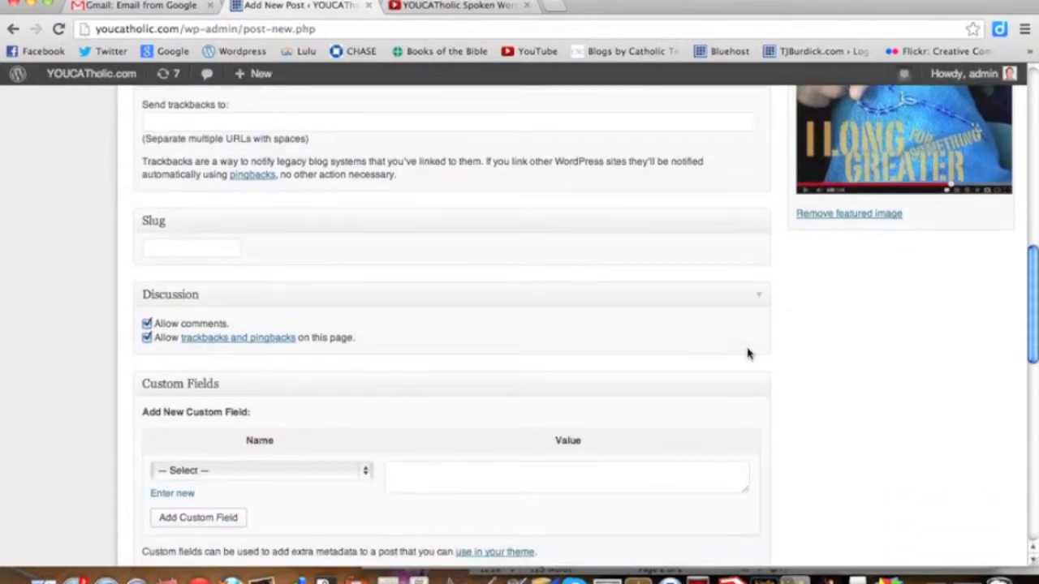
{"action": "scroll", "coordinate": [748, 353], "scroll_direction": "down", "scroll_amount": 2}
{"action": "scroll", "coordinate": [827, 362], "scroll_direction": "down", "scroll_amount": 8}
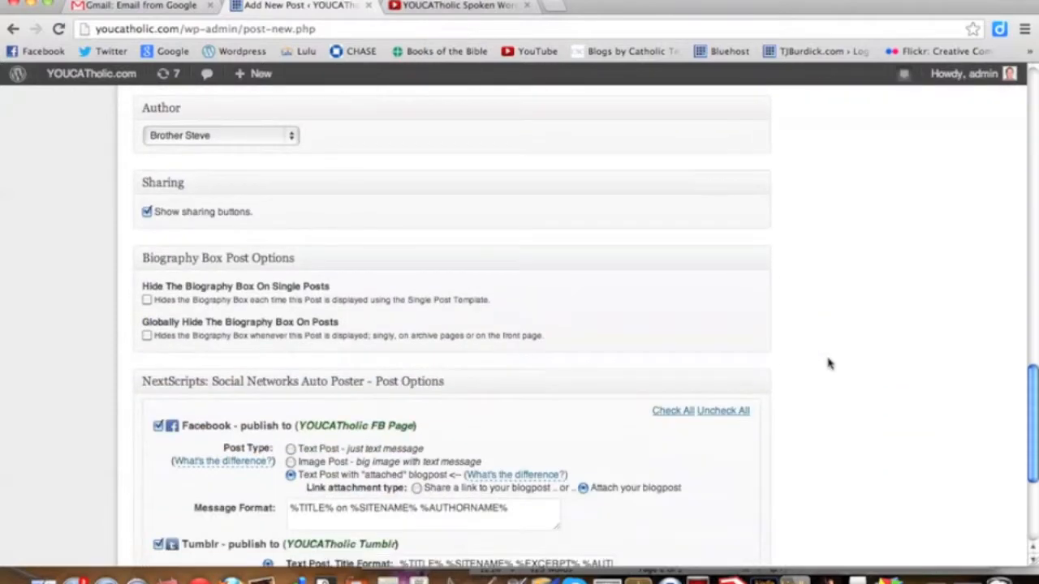
{"action": "scroll", "coordinate": [828, 362], "scroll_direction": "down", "scroll_amount": 3}
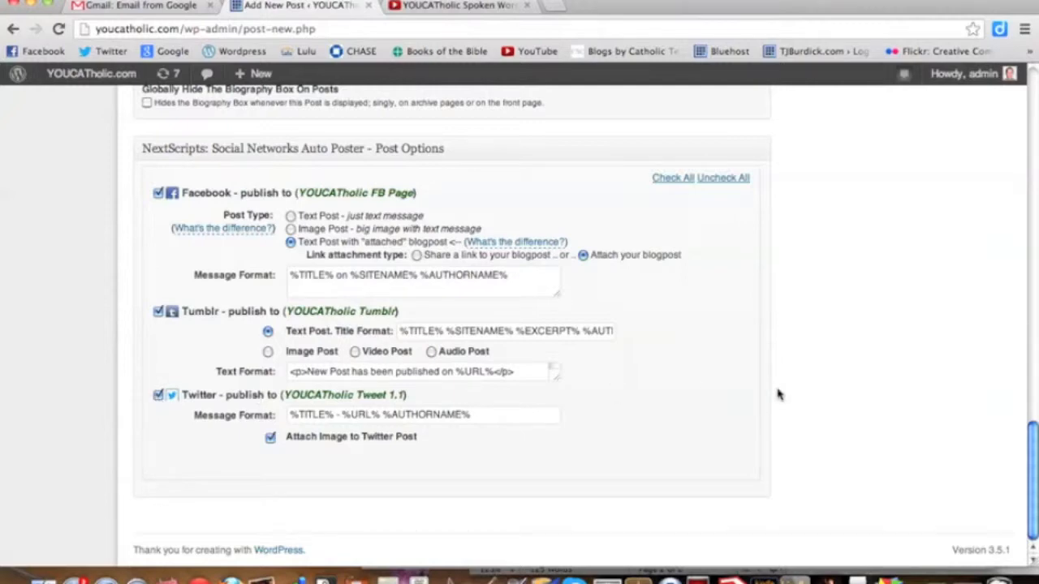
{"action": "scroll", "coordinate": [777, 395], "scroll_direction": "up", "scroll_amount": 6}
{"action": "scroll", "coordinate": [777, 395], "scroll_direction": "up", "scroll_amount": 6}
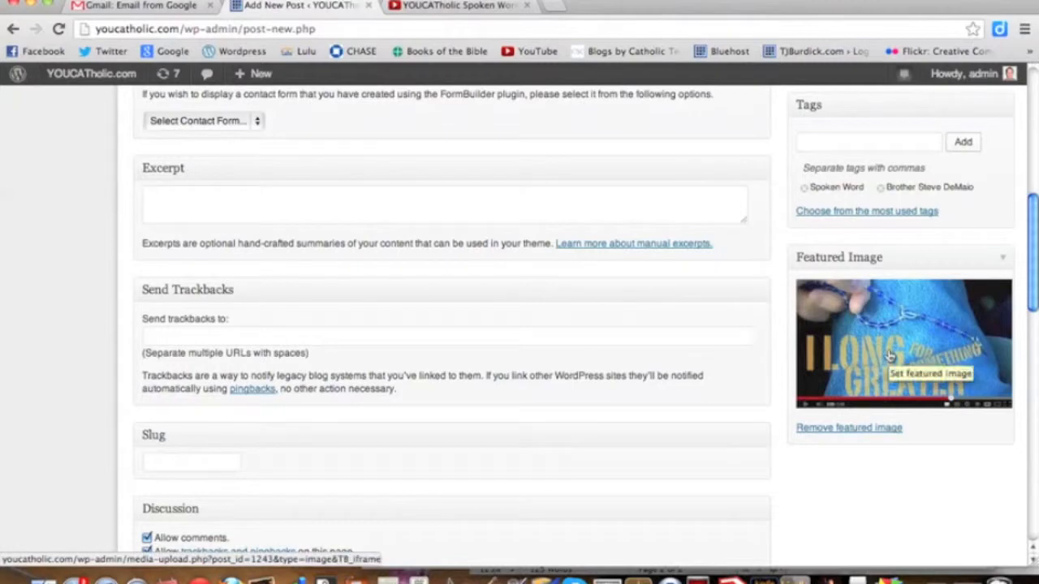
{"action": "scroll", "coordinate": [889, 356], "scroll_direction": "up", "scroll_amount": 1}
{"action": "scroll", "coordinate": [890, 356], "scroll_direction": "up", "scroll_amount": 3}
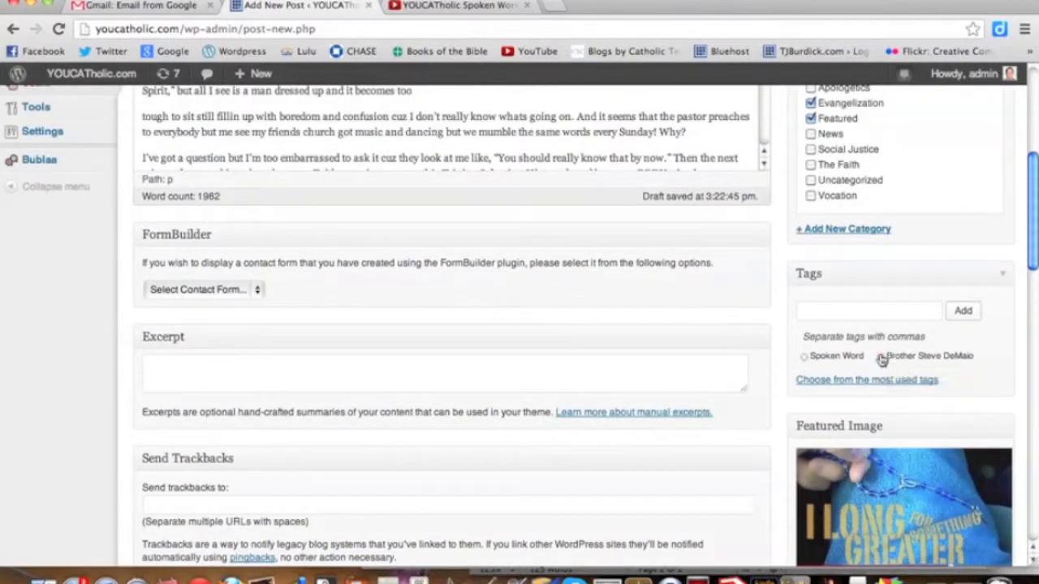
{"action": "scroll", "coordinate": [875, 361], "scroll_direction": "up", "scroll_amount": 3}
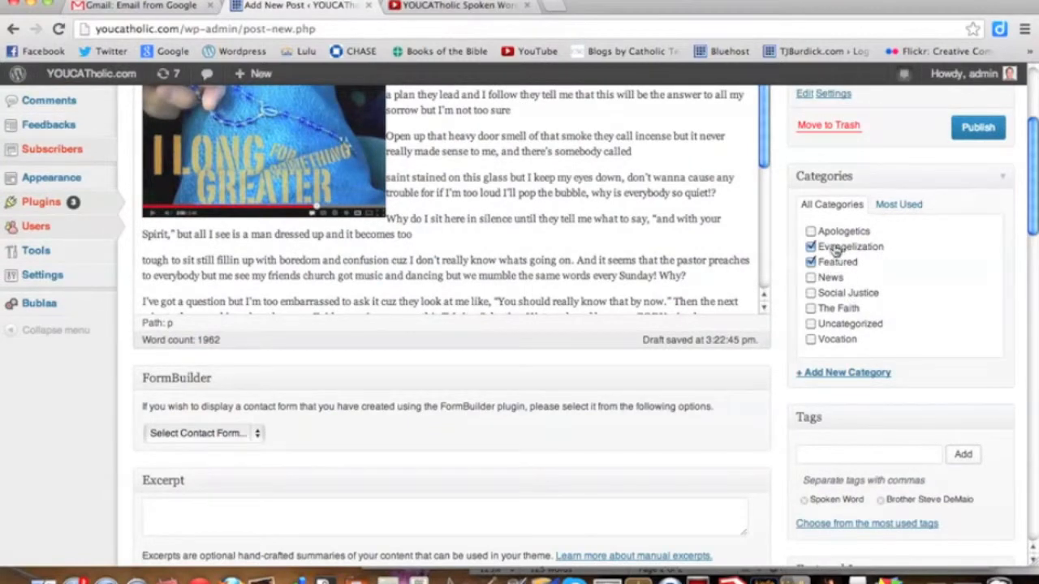
{"action": "scroll", "coordinate": [530, 238], "scroll_direction": "up", "scroll_amount": 4}
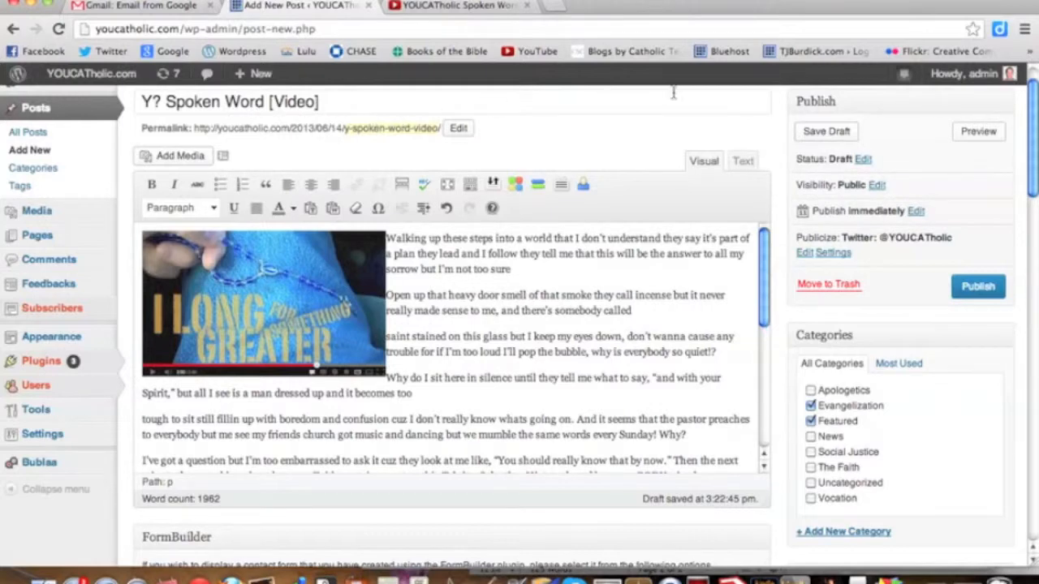
Save the draft, schedule its publication for Jun 14, 2013 at 12:00, and save the draft again.
{"action": "left_click", "coordinate": [824, 132]}
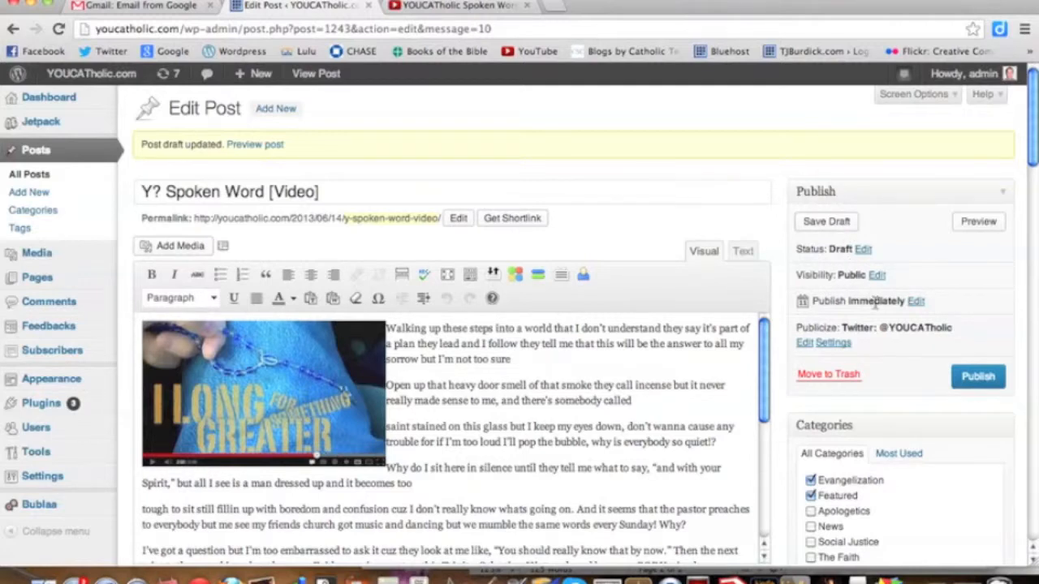
{"action": "left_click", "coordinate": [915, 302]}
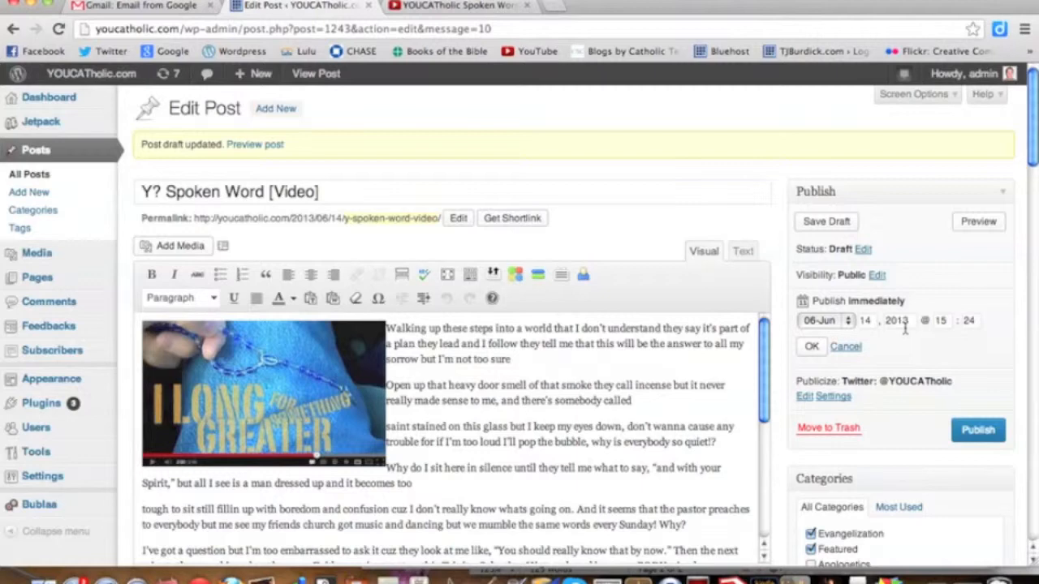
{"action": "left_click", "coordinate": [944, 322]}
{"action": "key", "text": "BackSpace"}
{"action": "type", "text": "2"}
{"action": "left_click", "coordinate": [971, 322]}
{"action": "key", "text": "BackSpace"}
{"action": "key", "text": "BackSpace"}
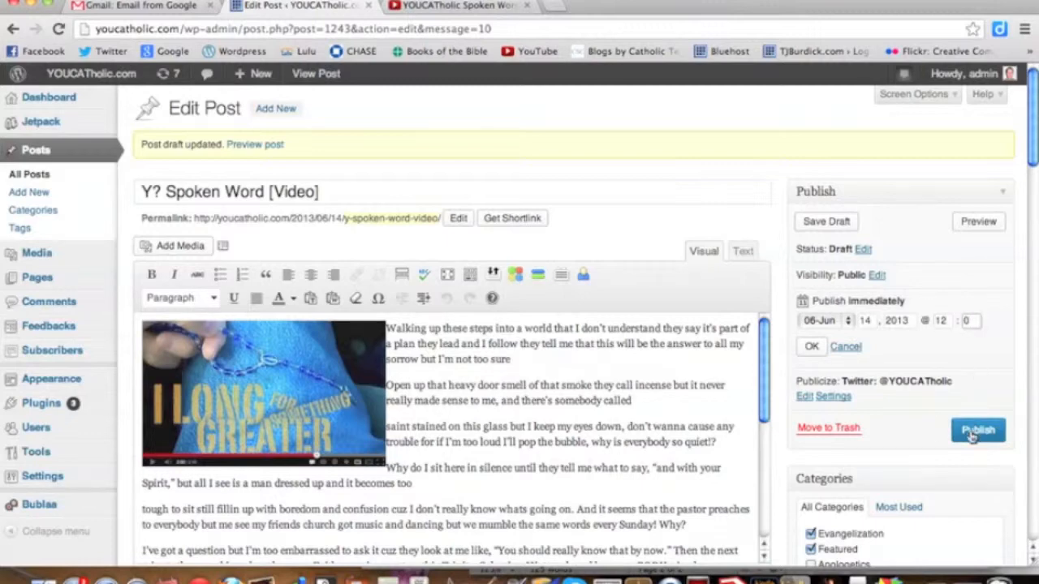
{"action": "left_click", "coordinate": [812, 346]}
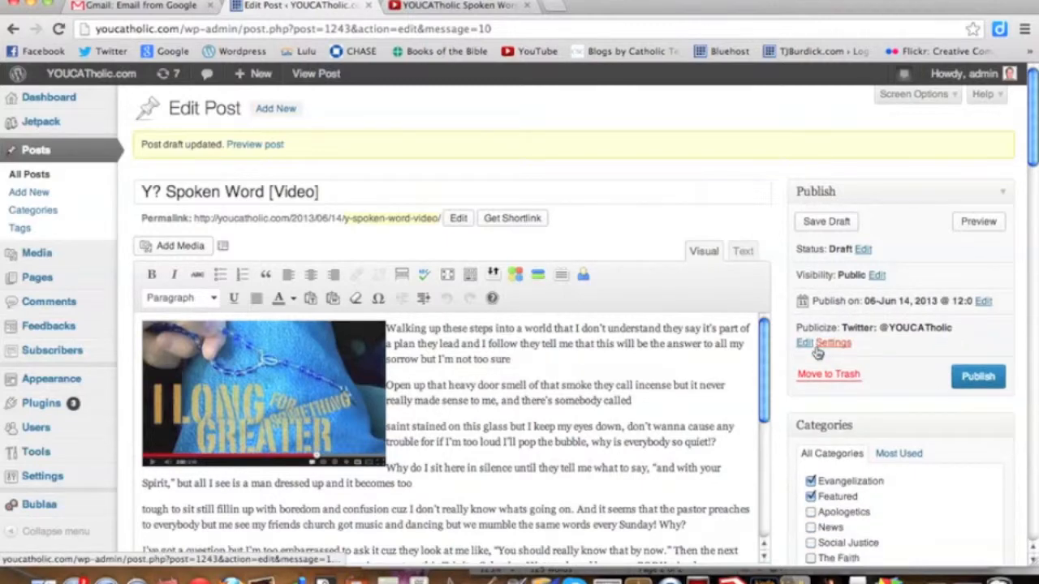
{"action": "left_click", "coordinate": [828, 221]}
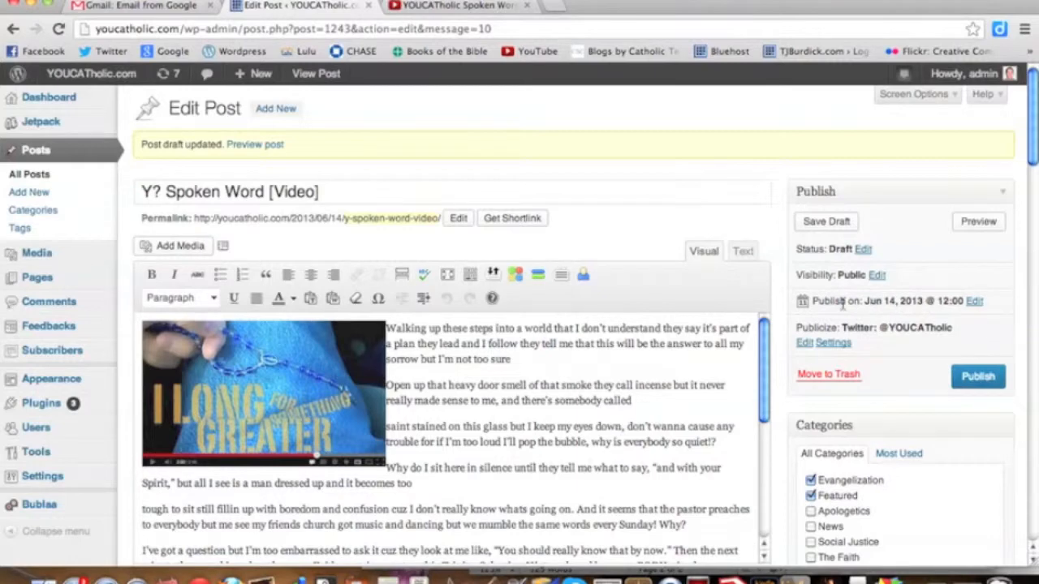
Insert several blank lines between the image and the opening paragraph, and show the post's HTML source.
{"action": "scroll", "coordinate": [895, 370], "scroll_direction": "down", "scroll_amount": 2}
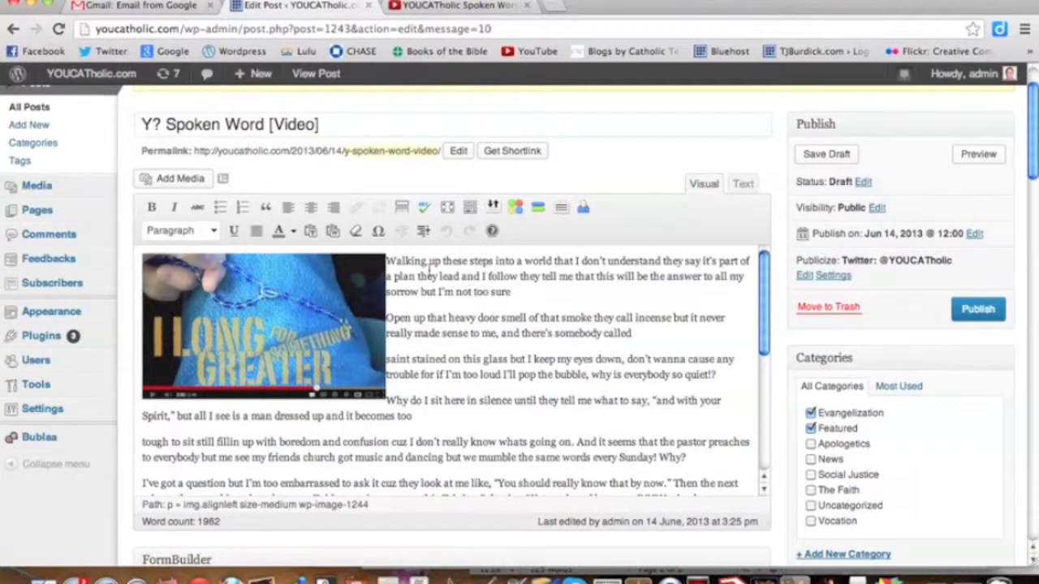
{"action": "left_click", "coordinate": [388, 261]}
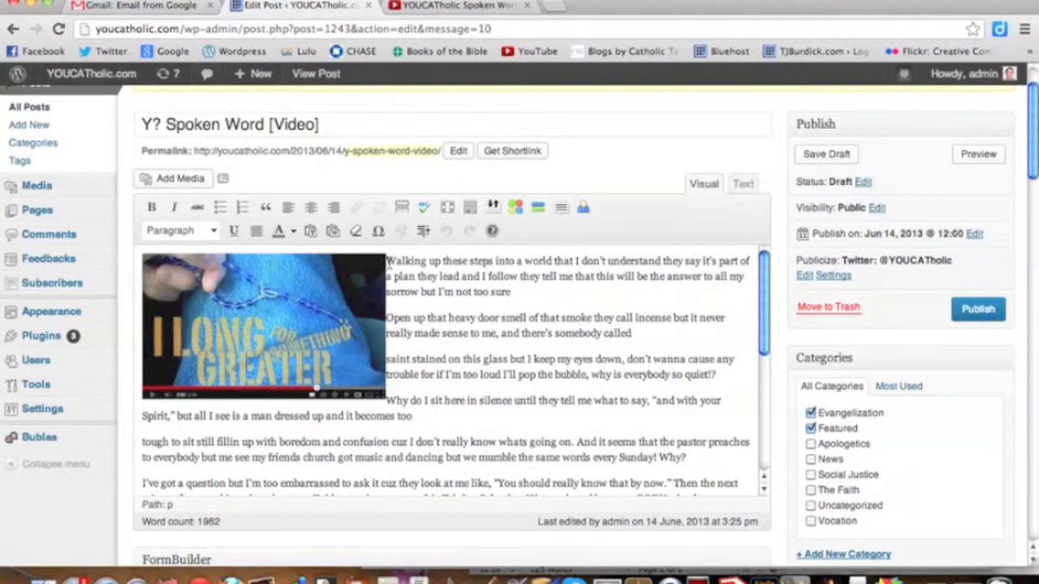
{"action": "key", "text": "Return"}
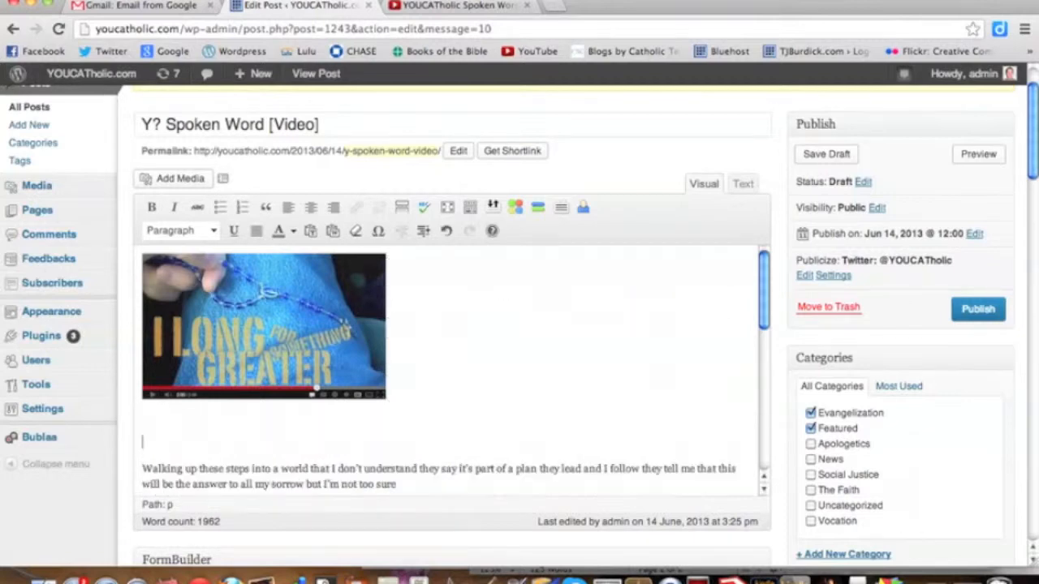
{"action": "left_click", "coordinate": [751, 185]}
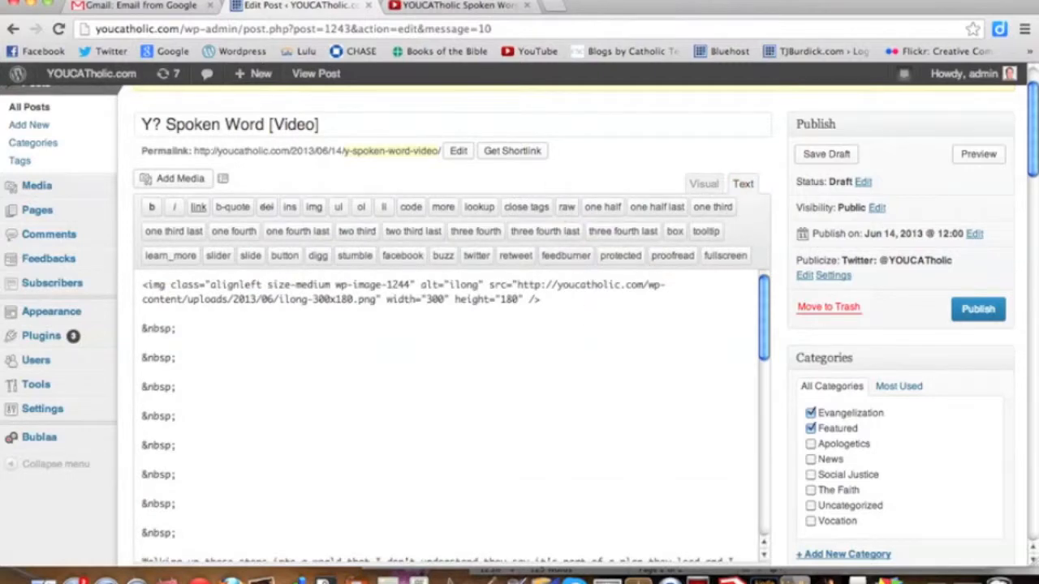
Switch to the YouTube page of the YOUCATholic Spoken Word Intro video and copy its 560 × 315 embed code.
{"action": "left_click", "coordinate": [456, 5]}
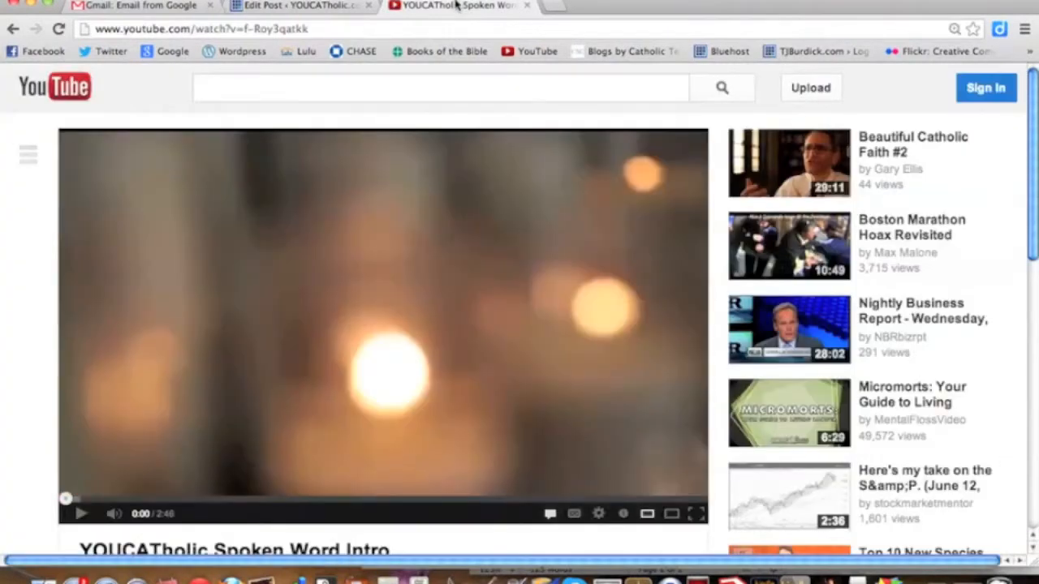
{"action": "scroll", "coordinate": [535, 372], "scroll_direction": "down", "scroll_amount": 5}
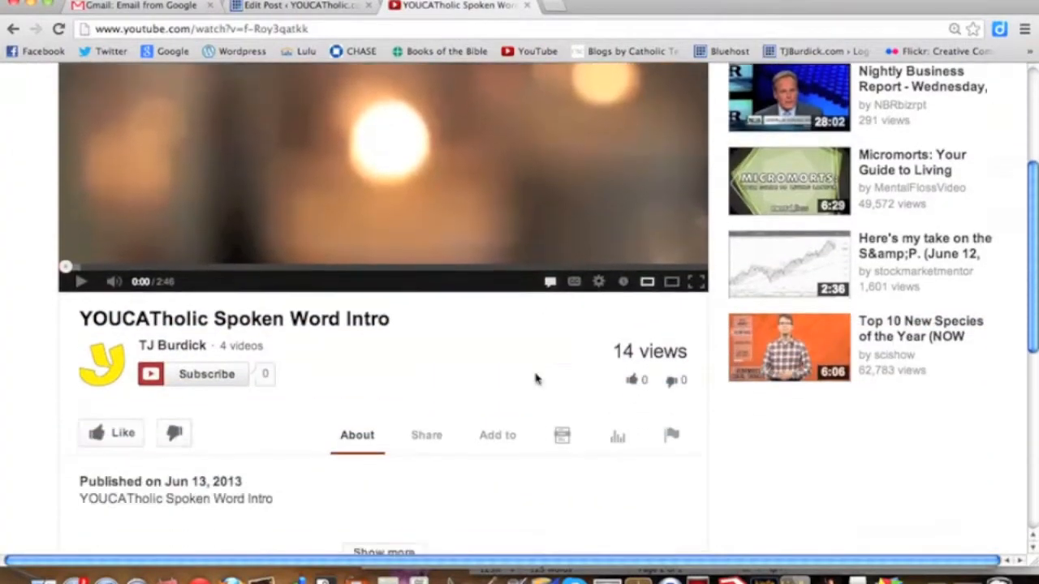
{"action": "scroll", "coordinate": [535, 378], "scroll_direction": "down", "scroll_amount": 1}
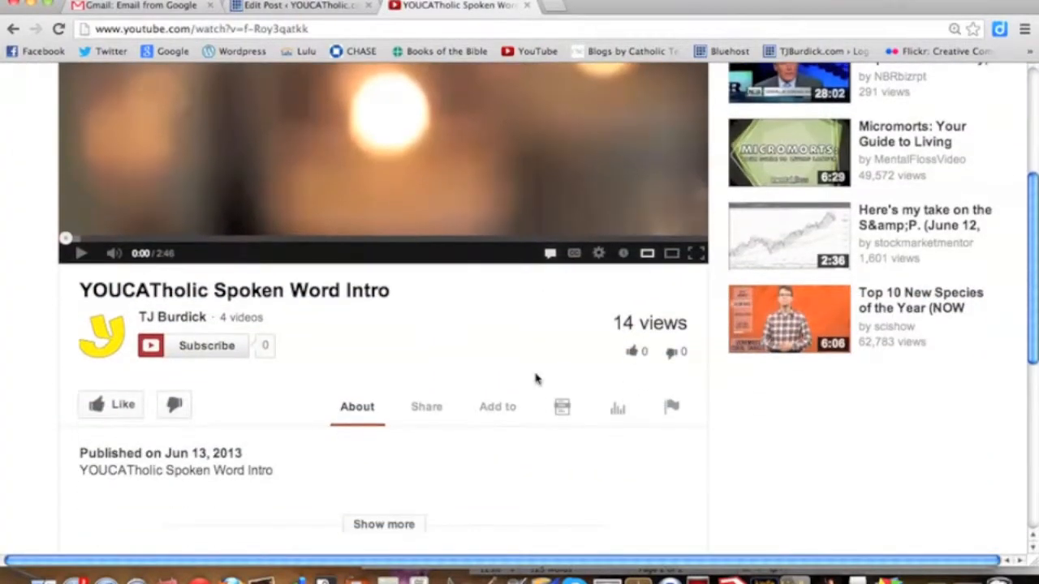
{"action": "left_click", "coordinate": [429, 409]}
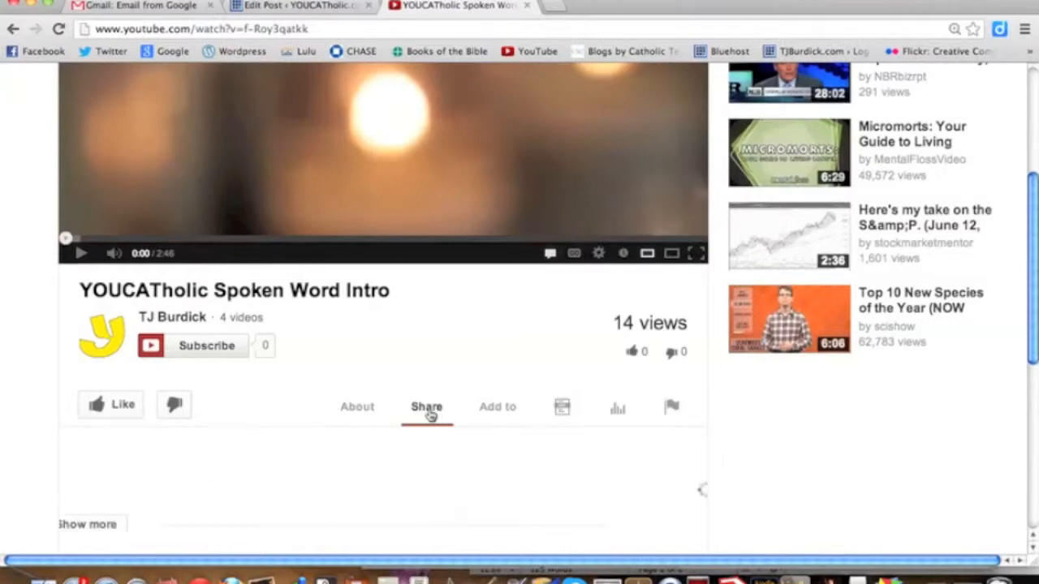
{"action": "scroll", "coordinate": [430, 412], "scroll_direction": "down", "scroll_amount": 3}
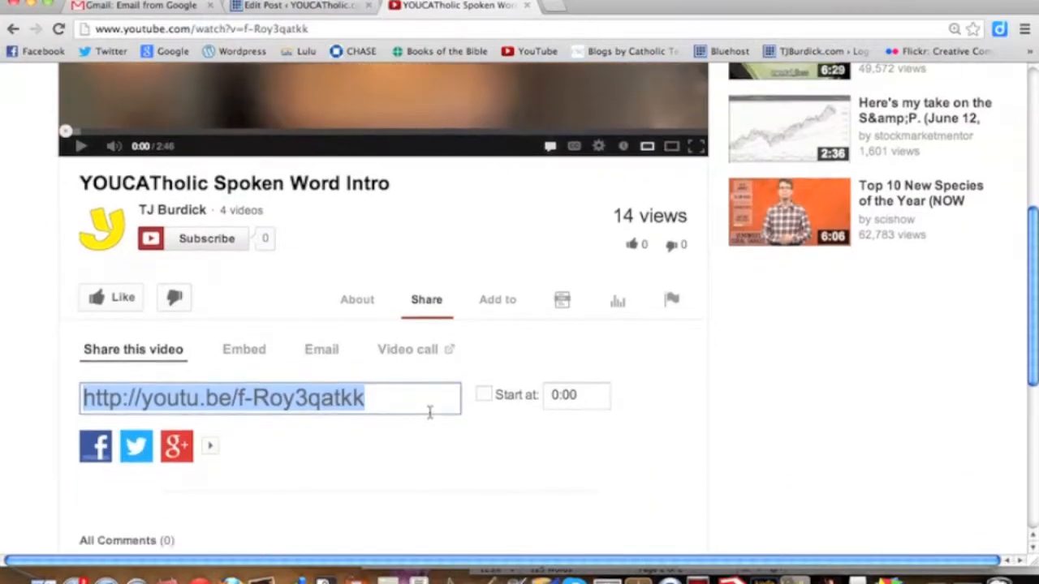
{"action": "left_click", "coordinate": [246, 355]}
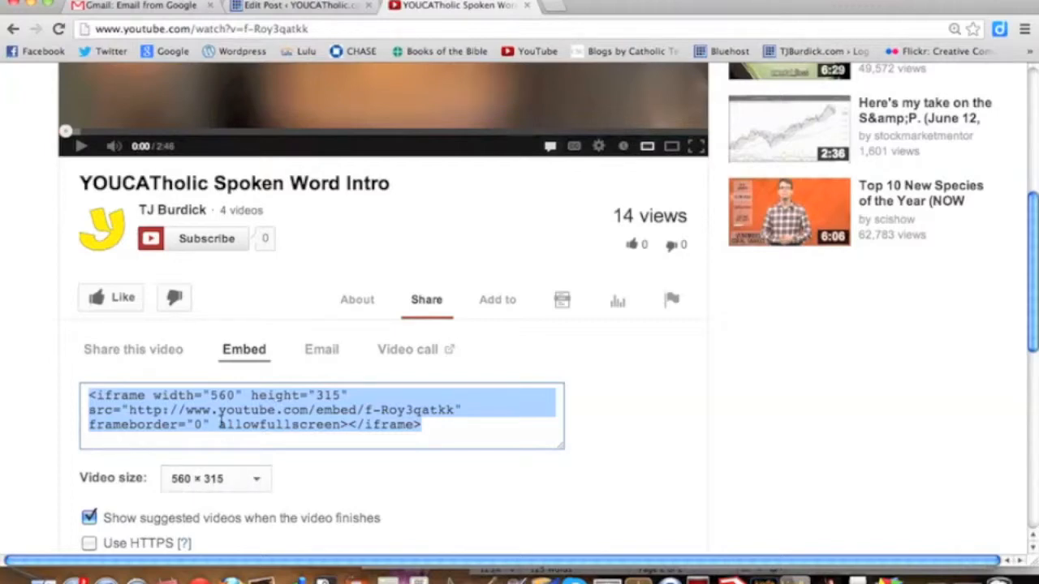
{"action": "right_click", "coordinate": [220, 424]}
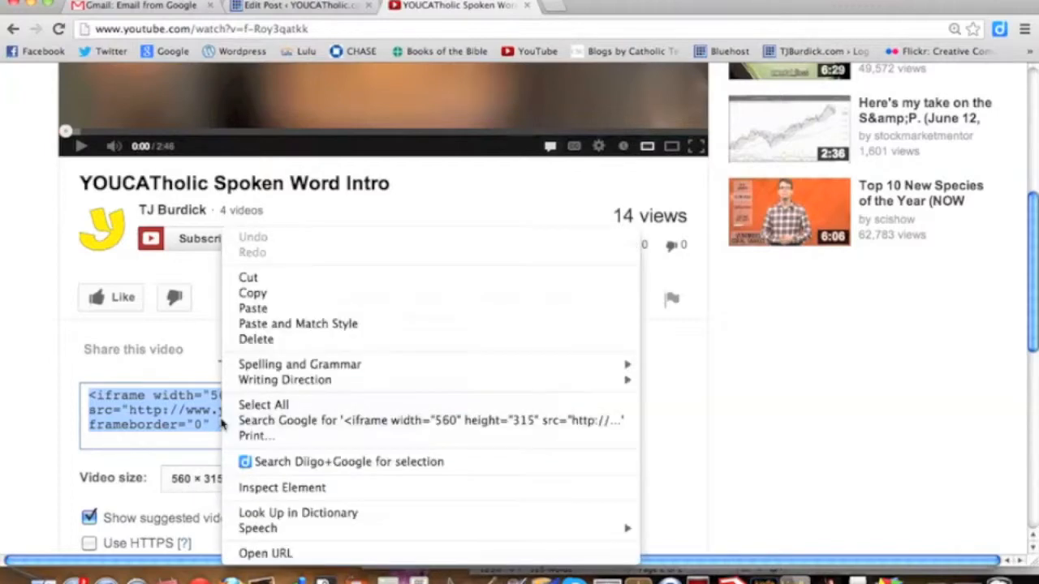
{"action": "left_click", "coordinate": [253, 293]}
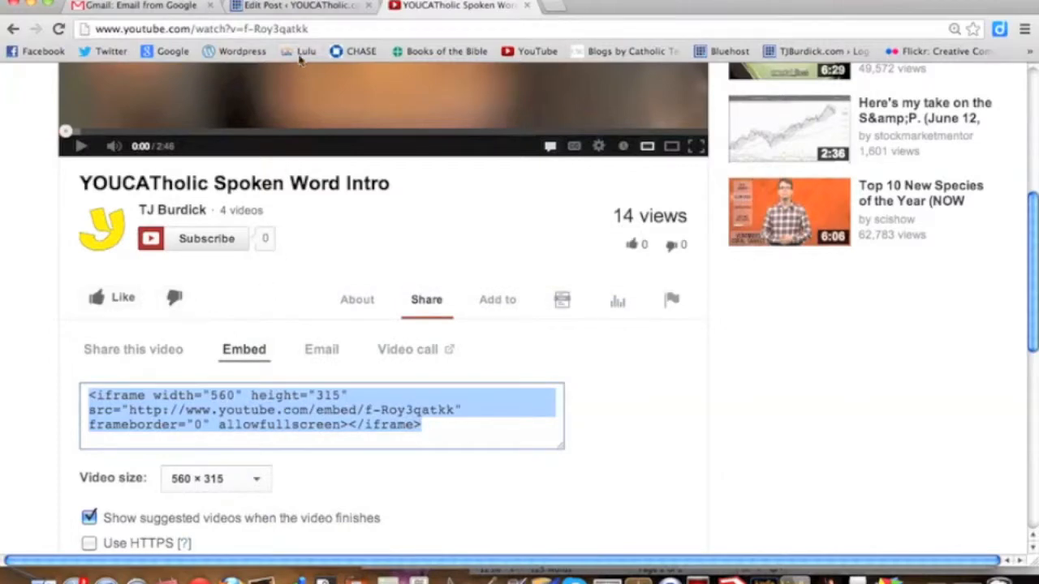
Return to the WordPress post, paste the video embed code into the HTML source below the image, and switch back to visual editing.
{"action": "left_click", "coordinate": [301, 5]}
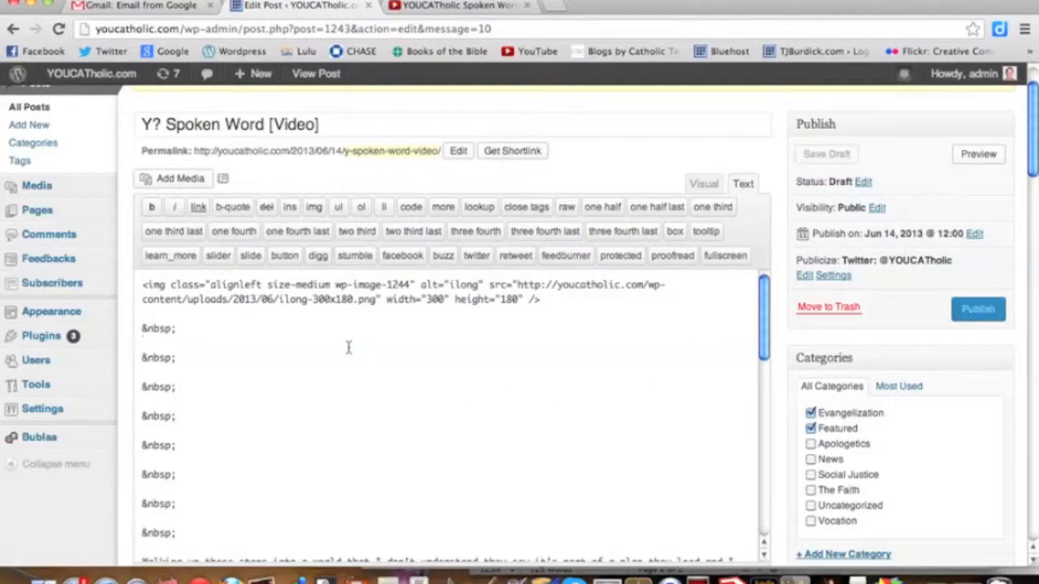
{"action": "right_click", "coordinate": [216, 336]}
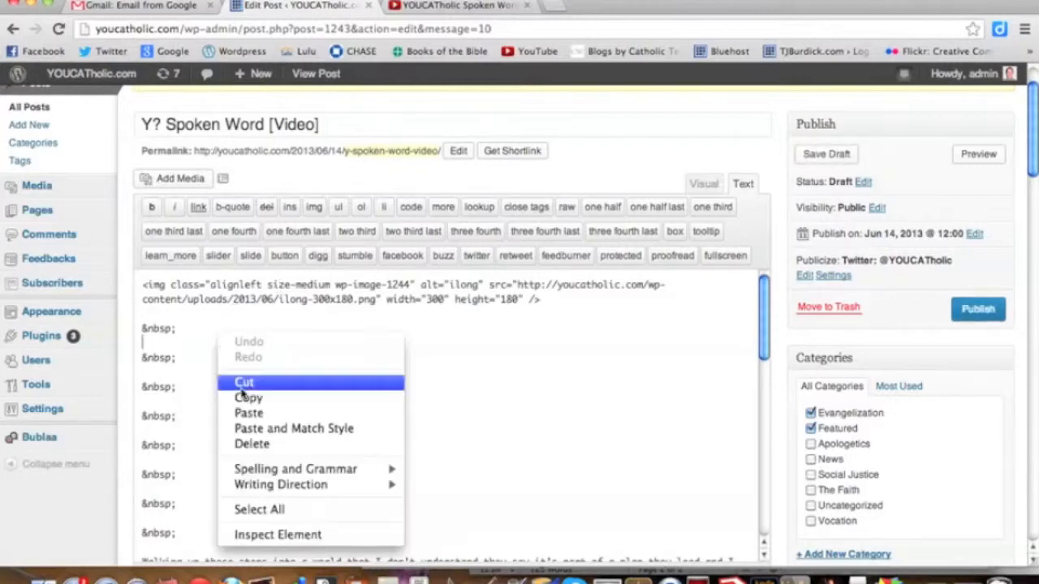
{"action": "left_click", "coordinate": [249, 414]}
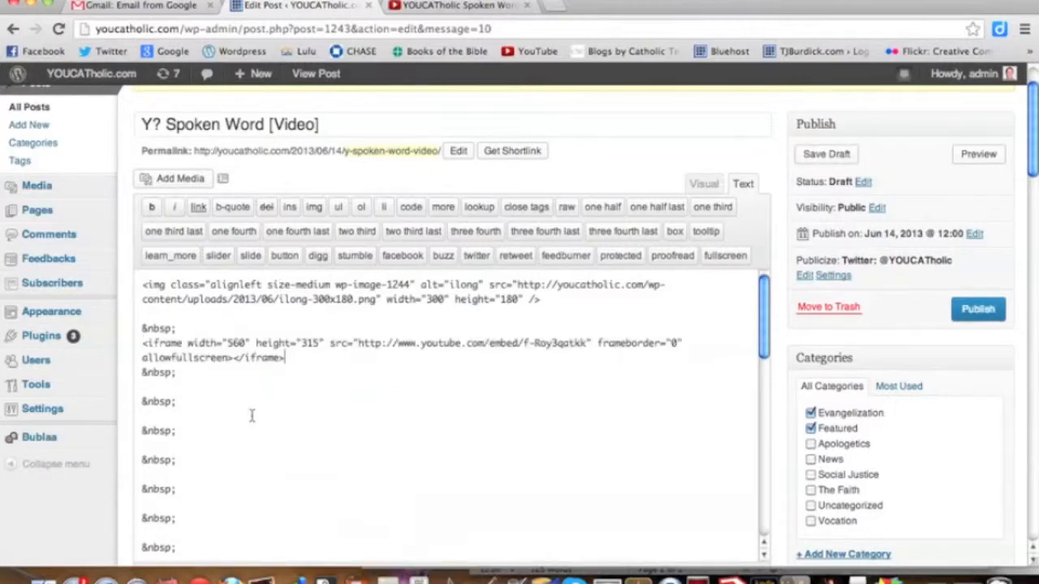
{"action": "left_click", "coordinate": [702, 185]}
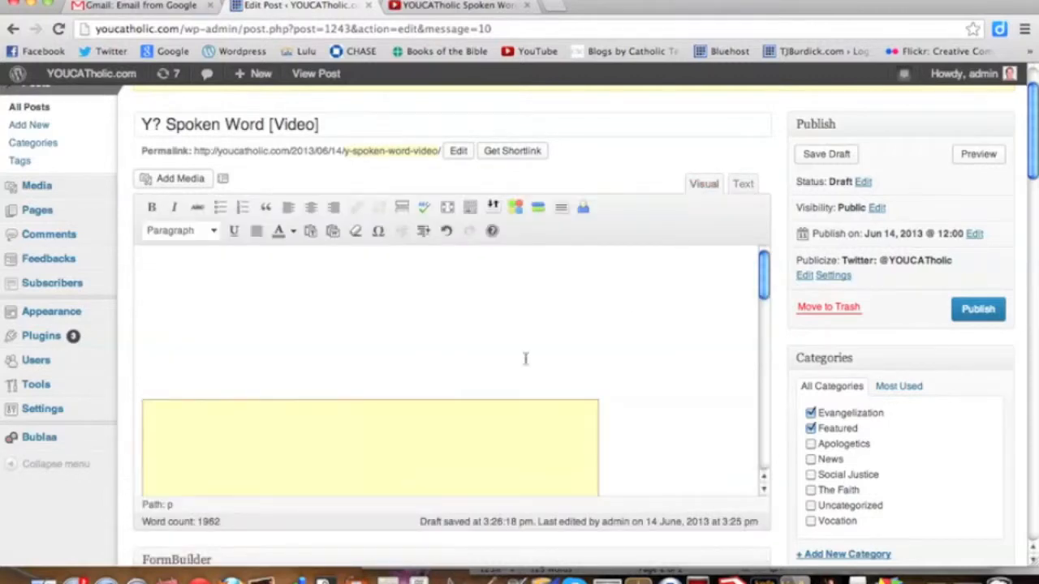
Delete the blank lines between the embedded video and the opening paragraph.
{"action": "scroll", "coordinate": [497, 357], "scroll_direction": "up", "scroll_amount": 2}
{"action": "scroll", "coordinate": [567, 390], "scroll_direction": "down", "scroll_amount": 5}
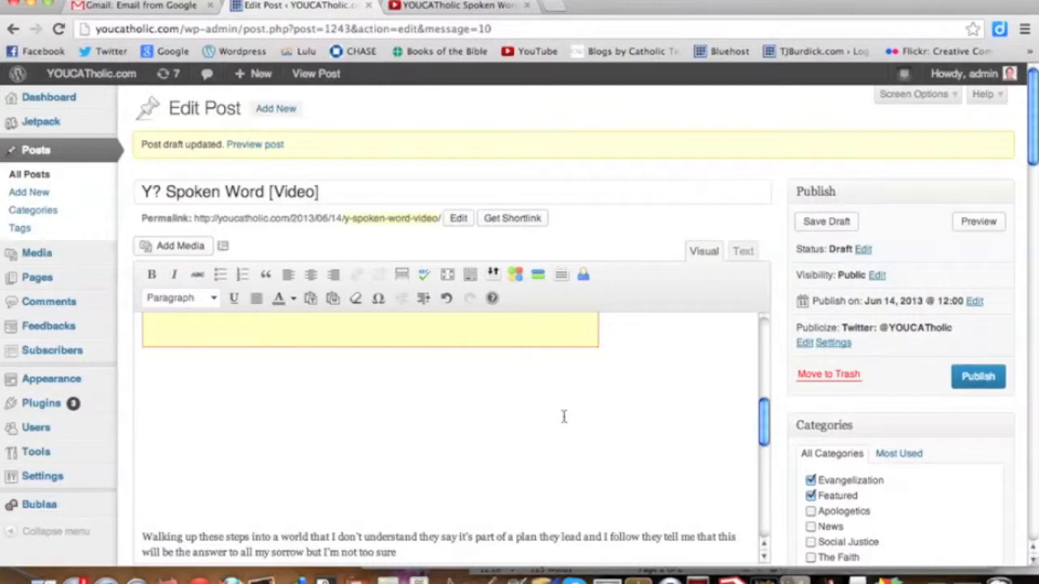
{"action": "key", "text": "BackSpace"}
{"action": "key", "text": "BackSpace"}
{"action": "key", "text": "BackSpace"}
{"action": "key", "text": "BackSpace"}
{"action": "key", "text": "BackSpace"}
{"action": "key", "text": "BackSpace"}
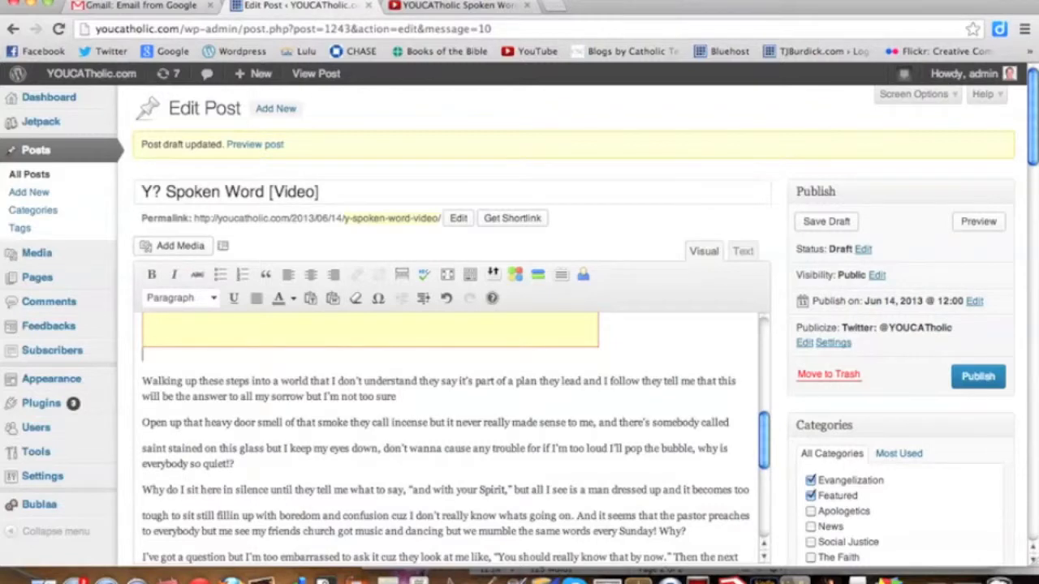
Remove the image and extra blank lines above the embedded video, and close the remaining gap between the video and the text.
{"action": "scroll", "coordinate": [369, 492], "scroll_direction": "up", "scroll_amount": 5}
{"action": "key", "text": "BackSpace"}
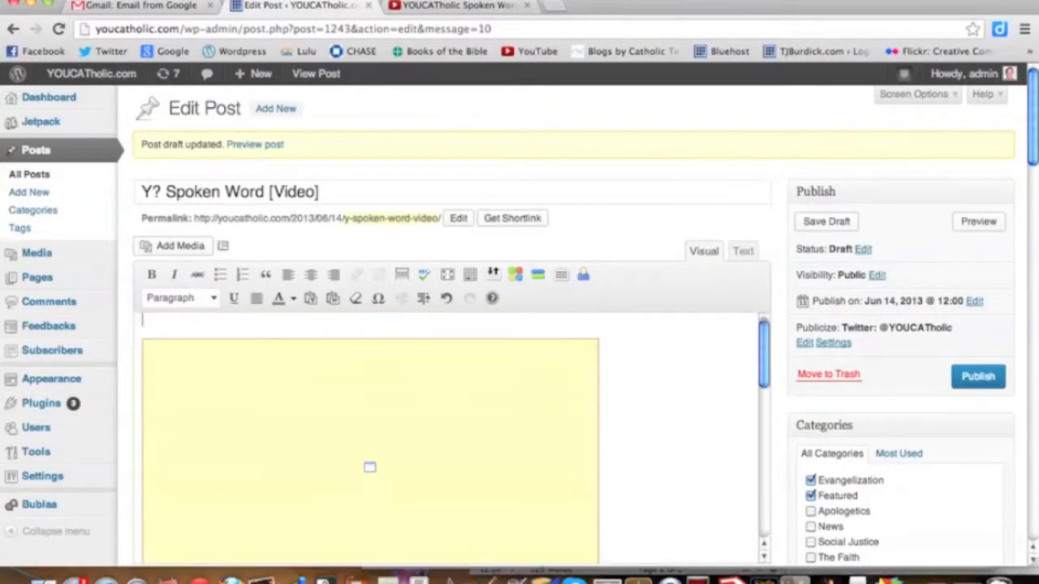
{"action": "key", "text": "BackSpace"}
{"action": "key", "text": "Return"}
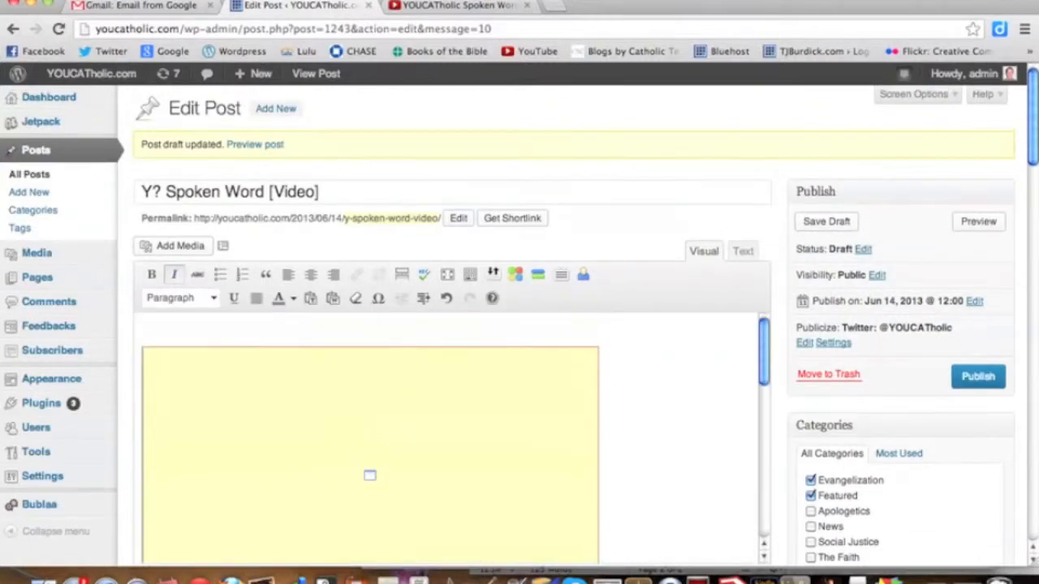
{"action": "scroll", "coordinate": [370, 475], "scroll_direction": "down", "scroll_amount": 5}
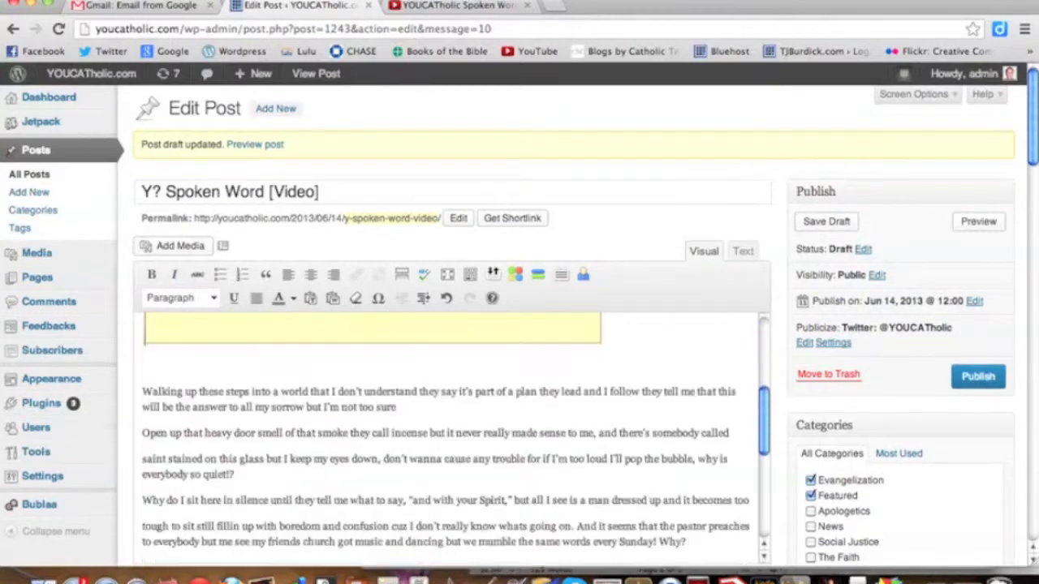
{"action": "key", "text": "BackSpace"}
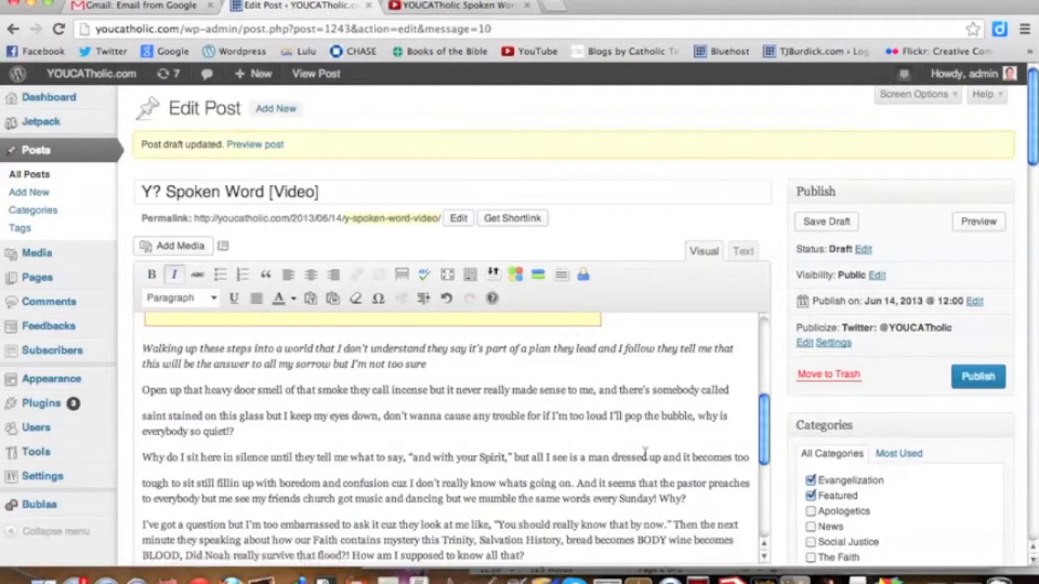
{"action": "scroll", "coordinate": [812, 461], "scroll_direction": "down", "scroll_amount": 10}
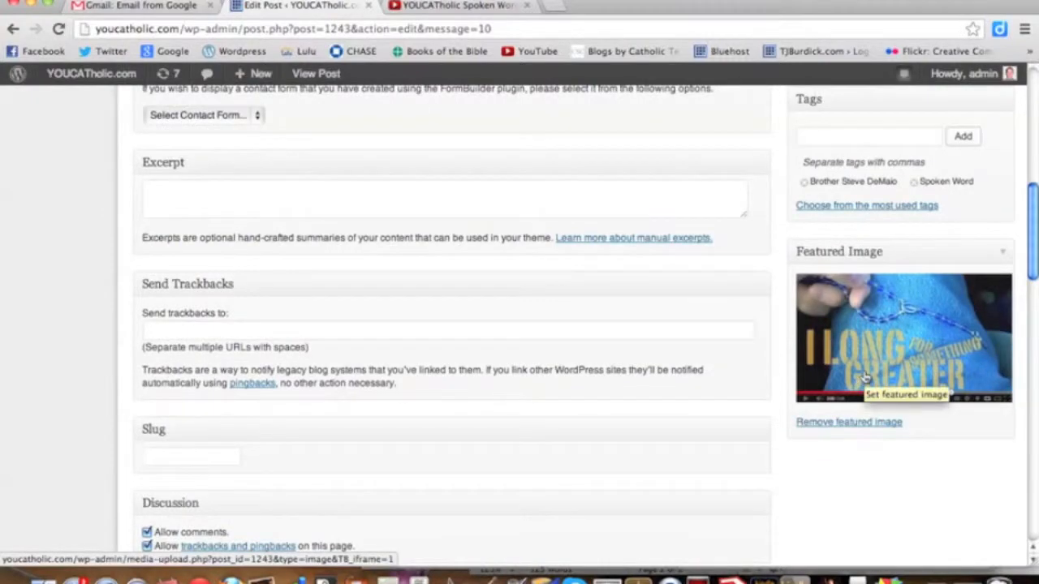
Save the post draft and publish the post.
{"action": "scroll", "coordinate": [828, 484], "scroll_direction": "up", "scroll_amount": 10}
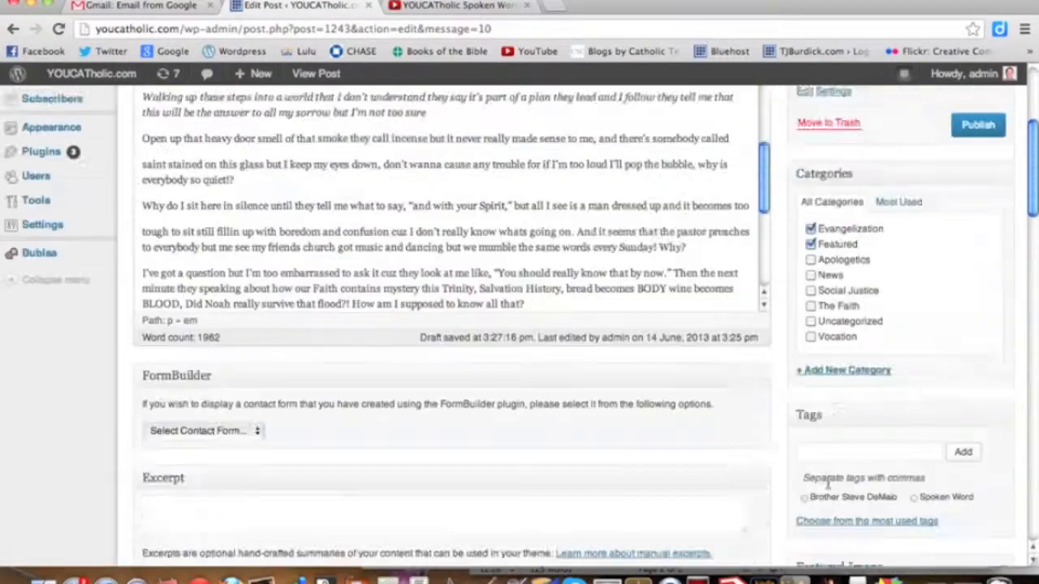
{"action": "scroll", "coordinate": [828, 484], "scroll_direction": "up", "scroll_amount": 2}
{"action": "left_click", "coordinate": [826, 225]}
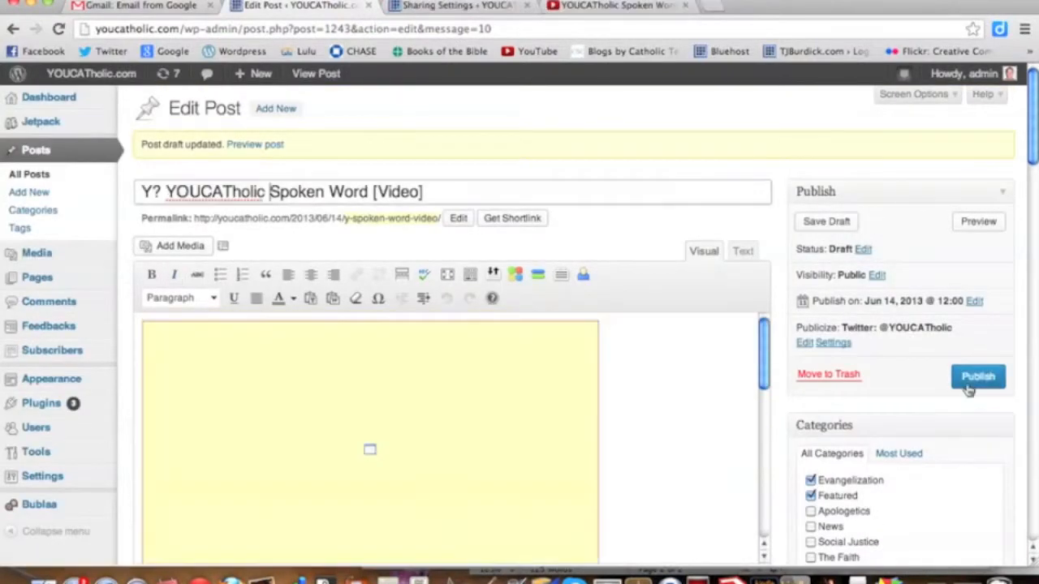
{"action": "left_click", "coordinate": [974, 379]}
Go to the youcatholic.com home page and check the new post's entry in the featured area and under Recent Posts.
{"action": "left_click", "coordinate": [504, 30]}
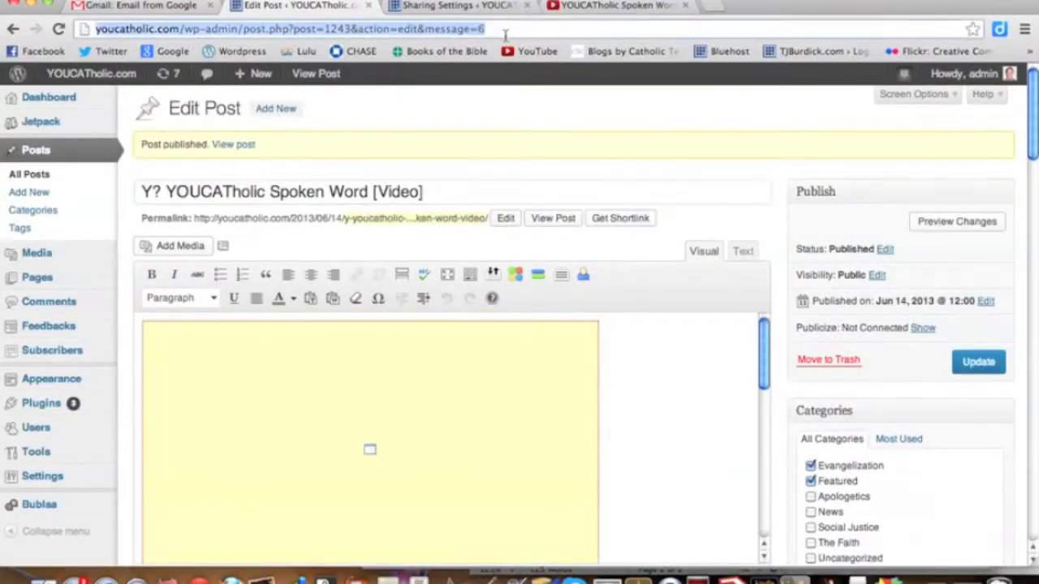
{"action": "type", "text": "youcatholic"}
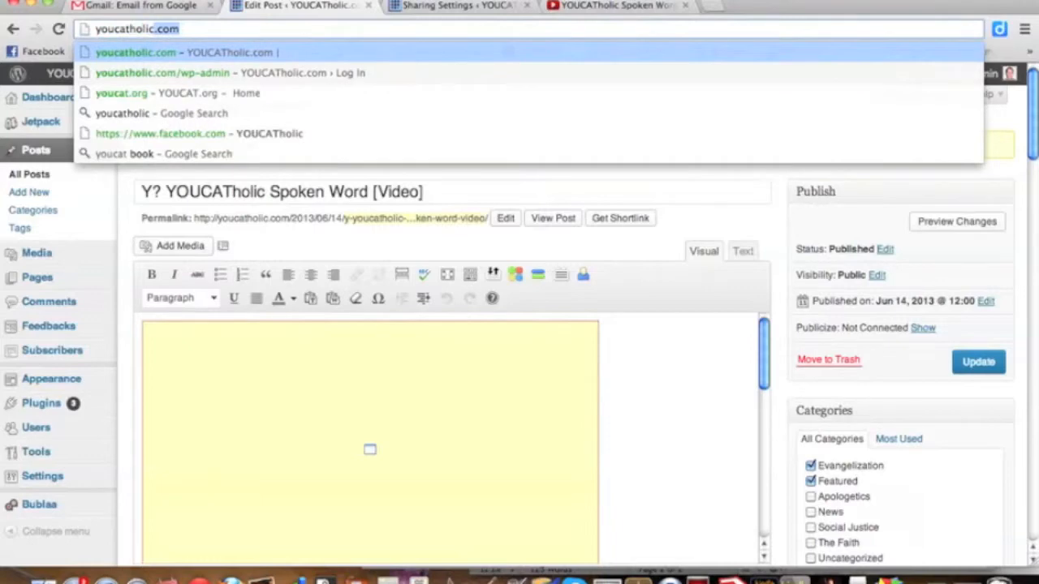
{"action": "key", "text": "Return"}
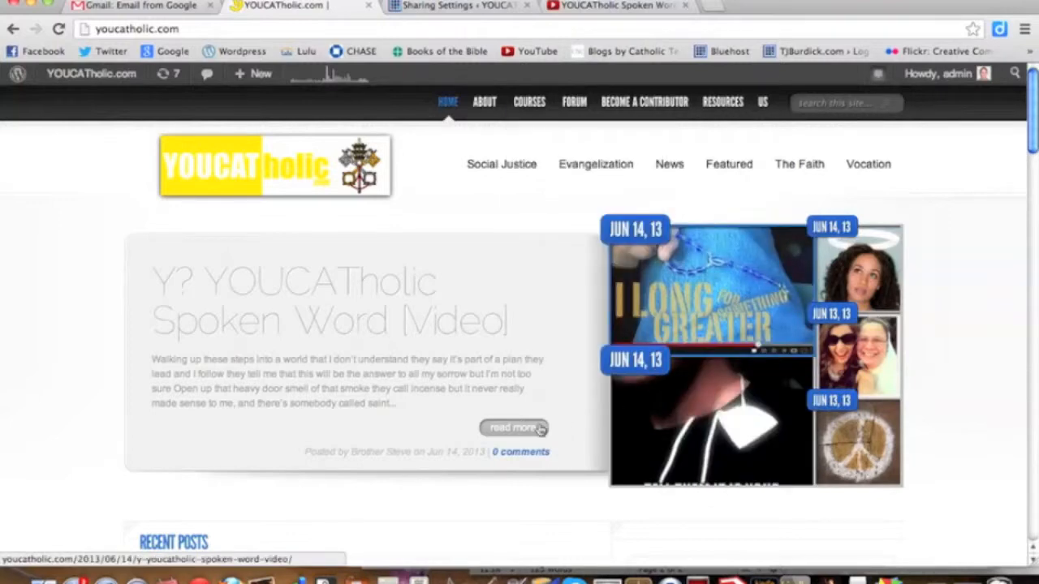
{"action": "scroll", "coordinate": [514, 430], "scroll_direction": "down", "scroll_amount": 5}
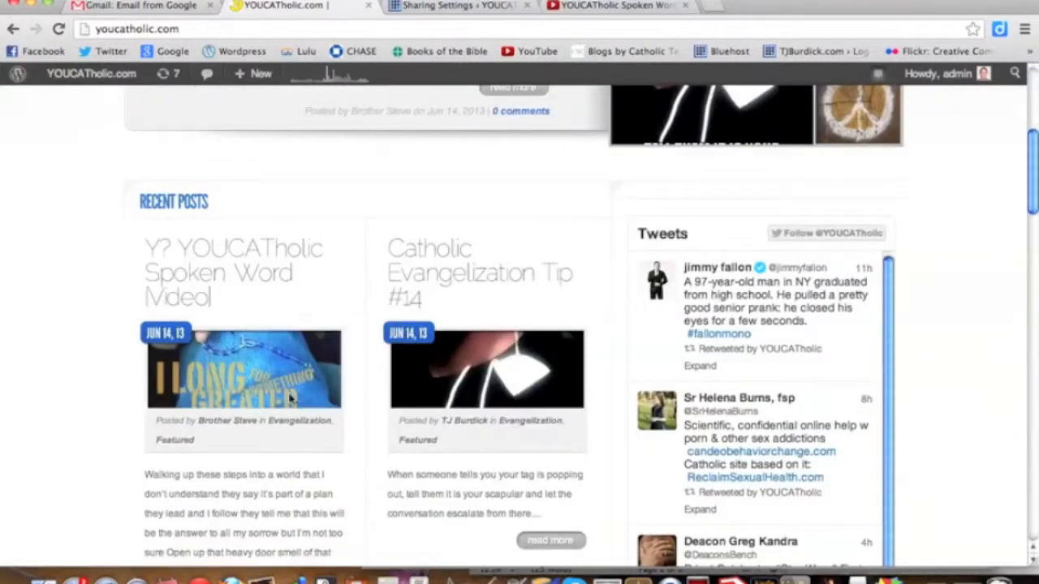
{"action": "scroll", "coordinate": [290, 398], "scroll_direction": "down", "scroll_amount": 4}
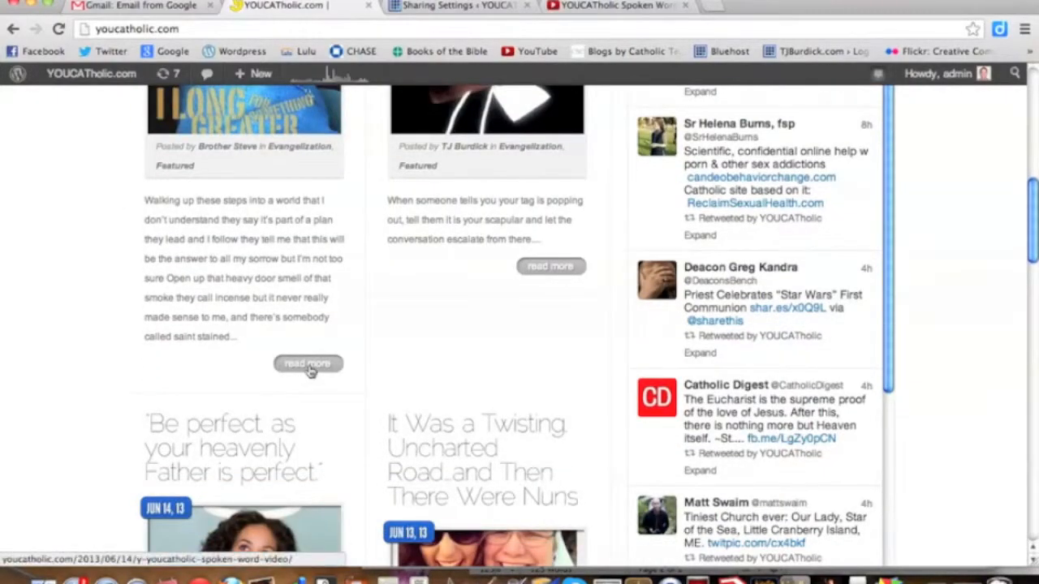
{"action": "scroll", "coordinate": [308, 369], "scroll_direction": "up", "scroll_amount": 3}
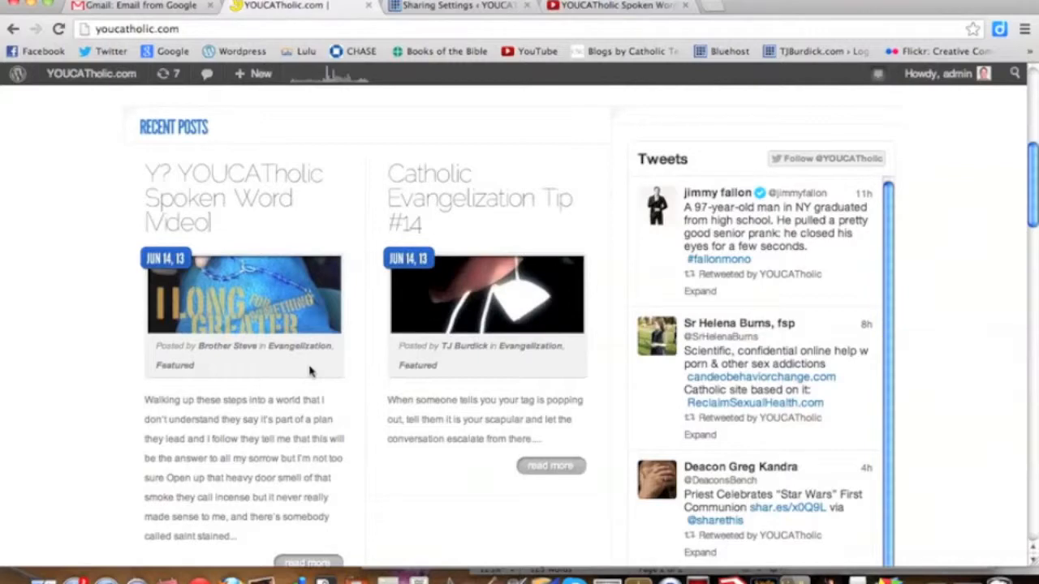
{"action": "scroll", "coordinate": [304, 454], "scroll_direction": "down", "scroll_amount": 2}
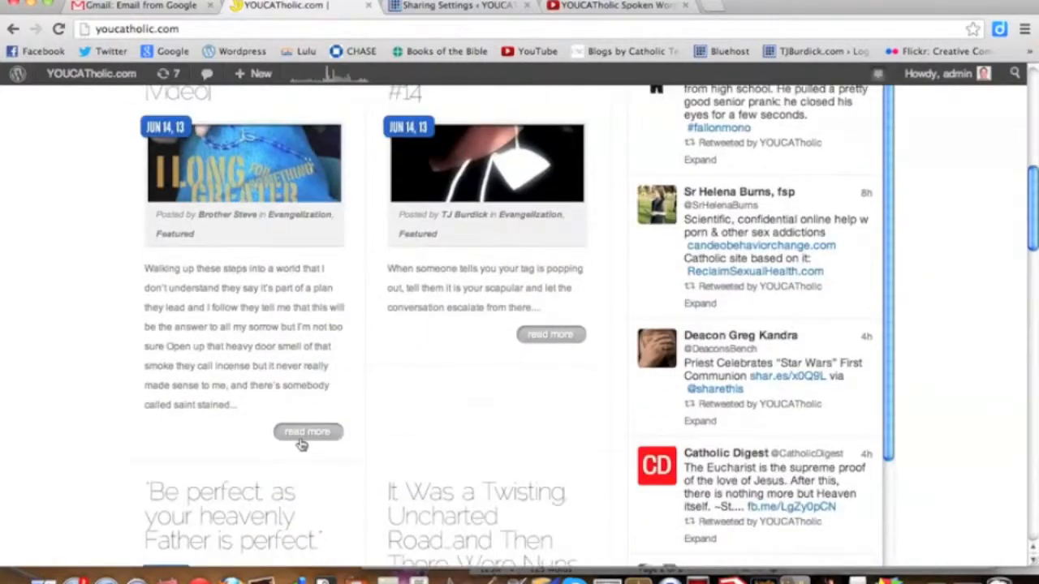
Open the full Y? YOUCATholic Spoken Word [Video] post from Recent Posts and review its video, text, sharing options and author box.
{"action": "left_click", "coordinate": [303, 435]}
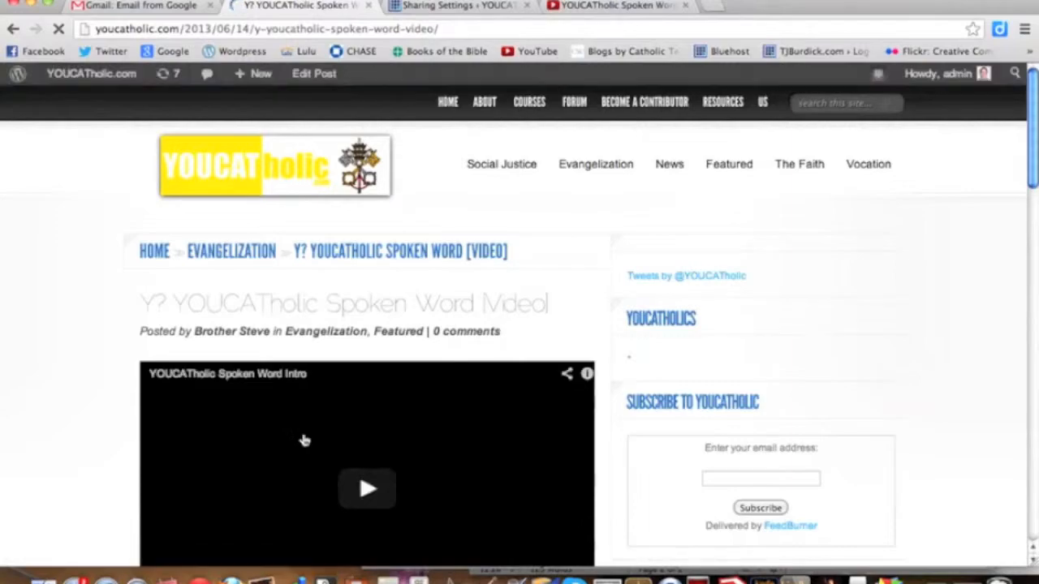
{"action": "scroll", "coordinate": [591, 359], "scroll_direction": "down", "scroll_amount": 4}
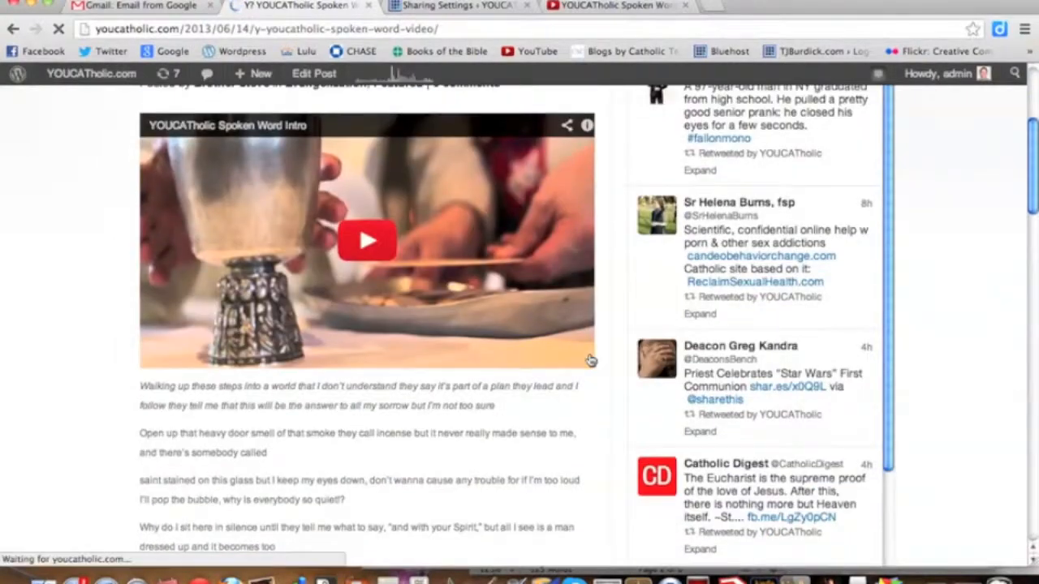
{"action": "scroll", "coordinate": [591, 360], "scroll_direction": "down", "scroll_amount": 7}
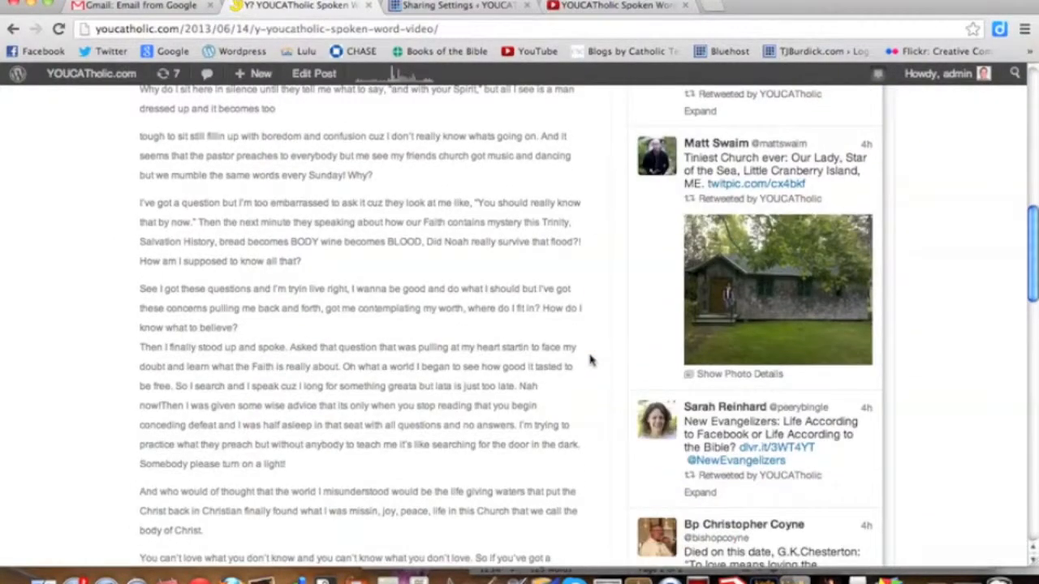
{"action": "scroll", "coordinate": [591, 360], "scroll_direction": "down", "scroll_amount": 6}
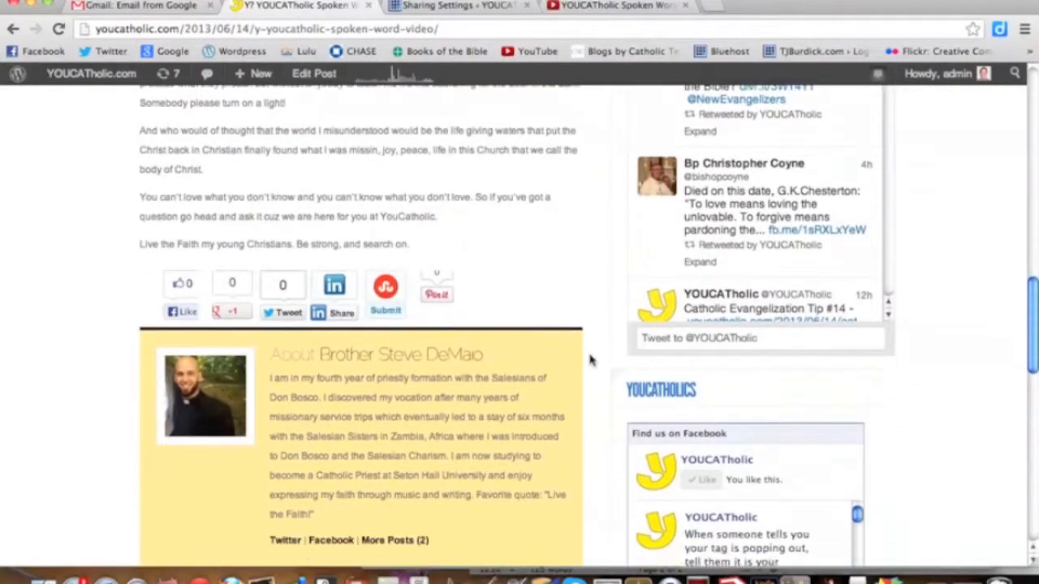
{"action": "scroll", "coordinate": [591, 359], "scroll_direction": "down", "scroll_amount": 4}
{"action": "scroll", "coordinate": [591, 357], "scroll_direction": "up", "scroll_amount": 7}
{"action": "scroll", "coordinate": [591, 350], "scroll_direction": "up", "scroll_amount": 10}
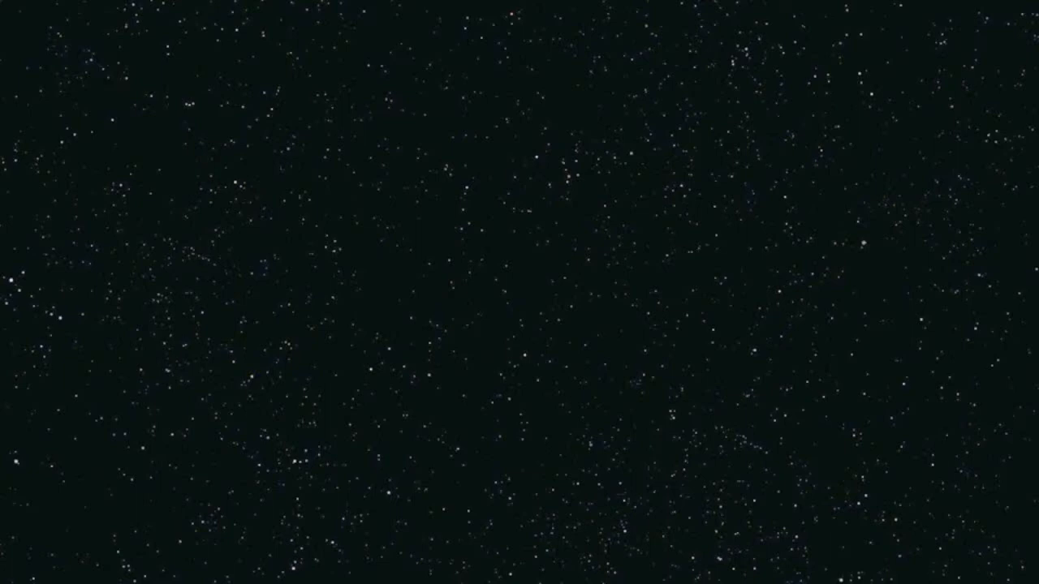